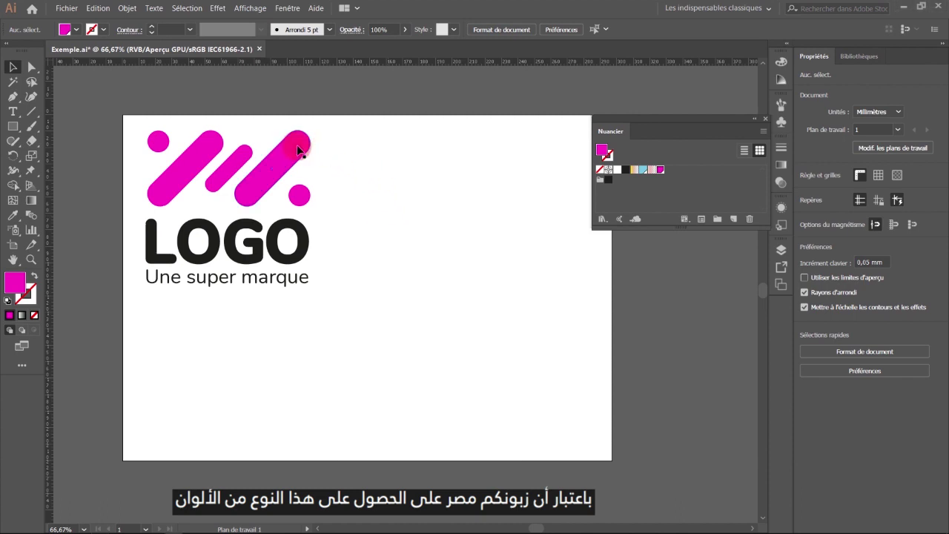
left_click(161, 172)
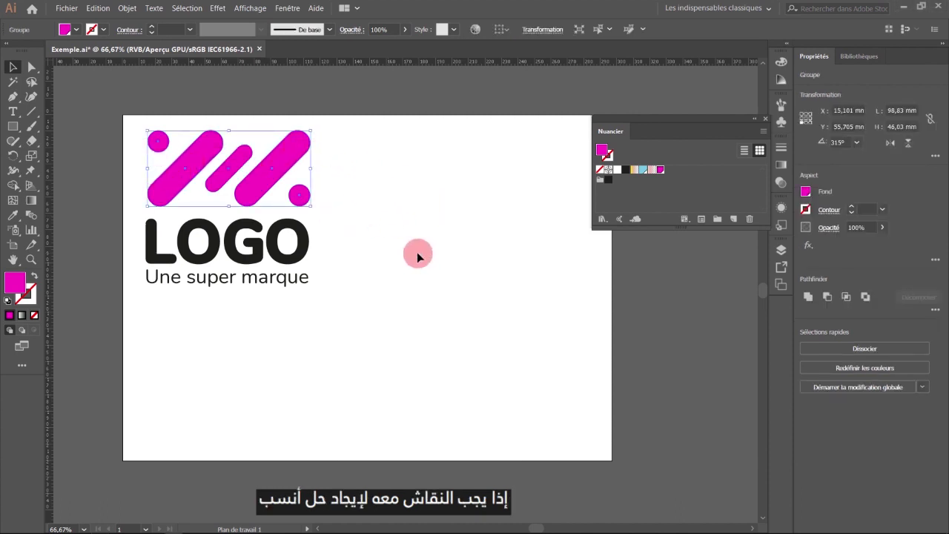
key("ctrl+1")
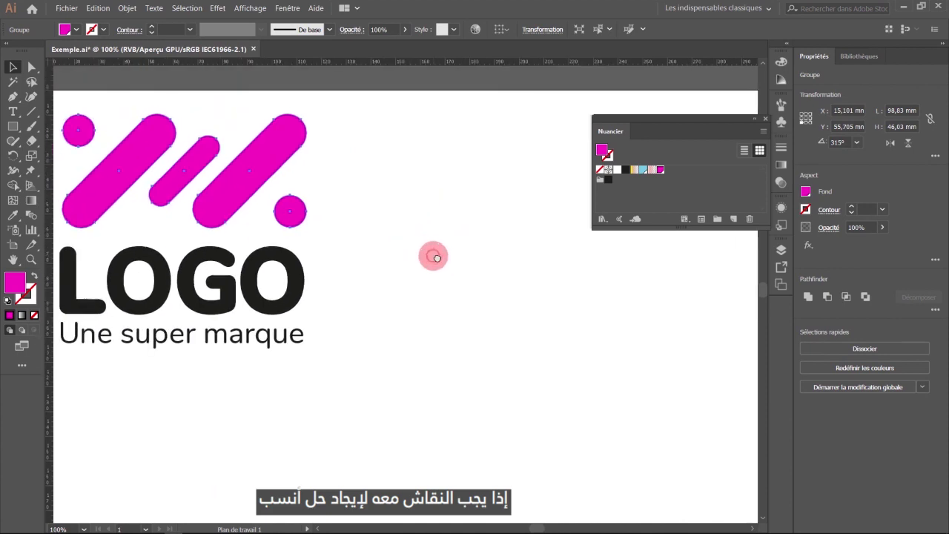
left_click(418, 258)
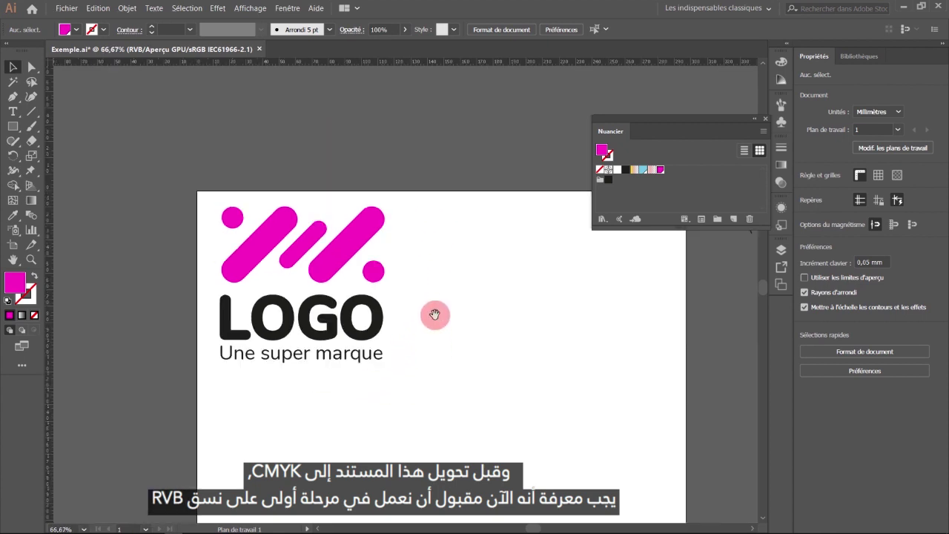
key("ctrl+minus")
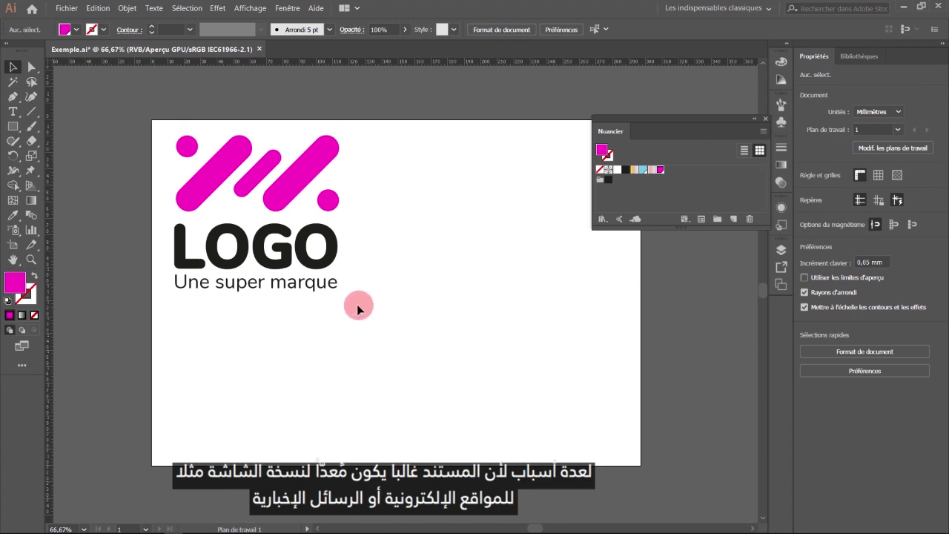
left_click_drag(417, 191, 377, 191)
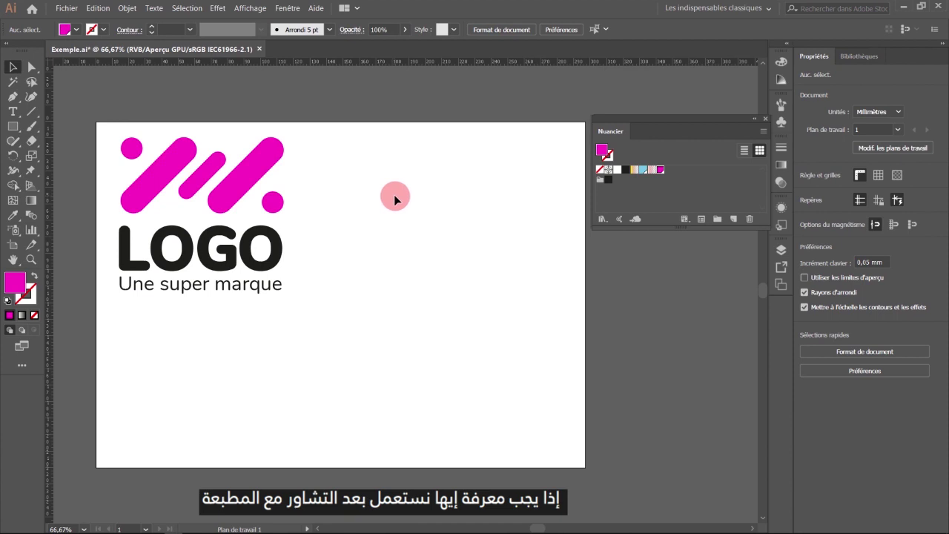
key("ctrl+1")
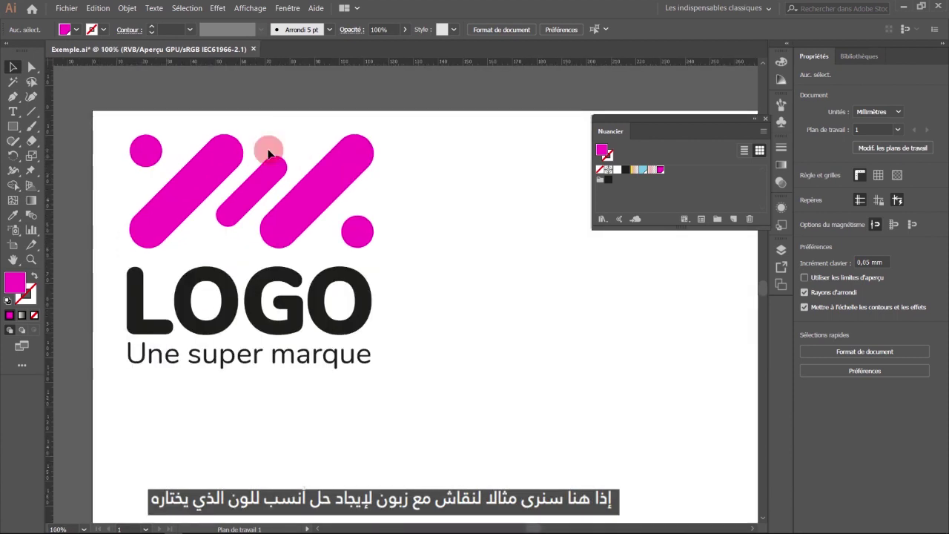
left_click_drag(346, 186, 391, 238)
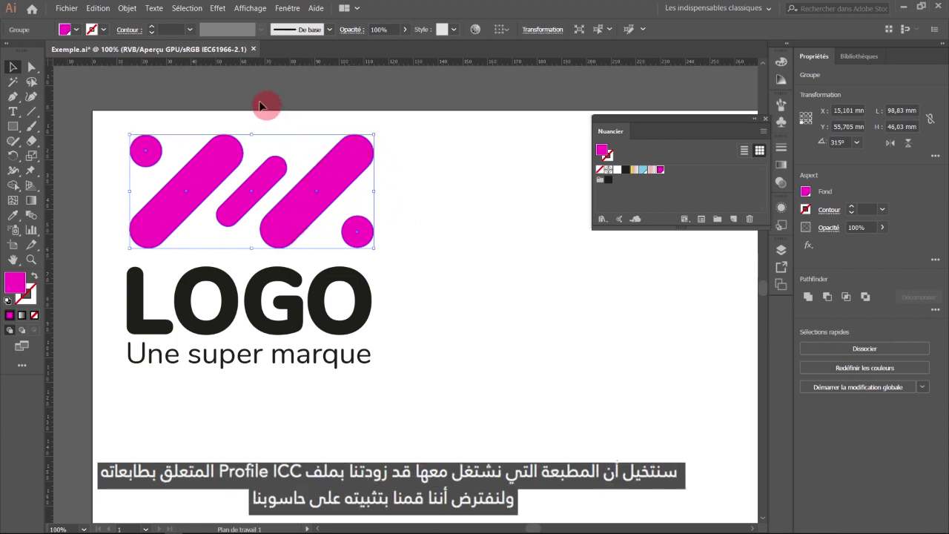
left_click(238, 94)
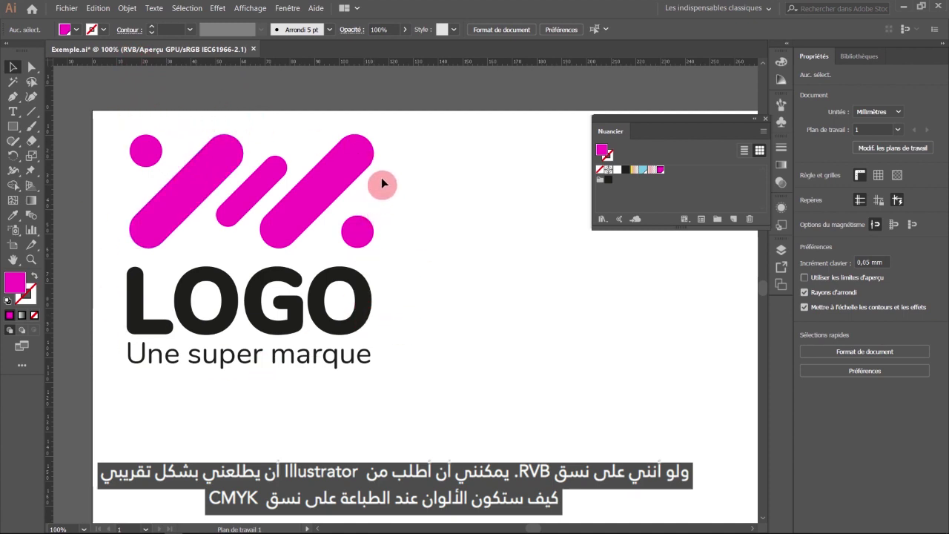
Step: Preview the logo's print colours with a custom proof setup simulating the ISO Coated v2 300% (ECI) profile
left_click(261, 12)
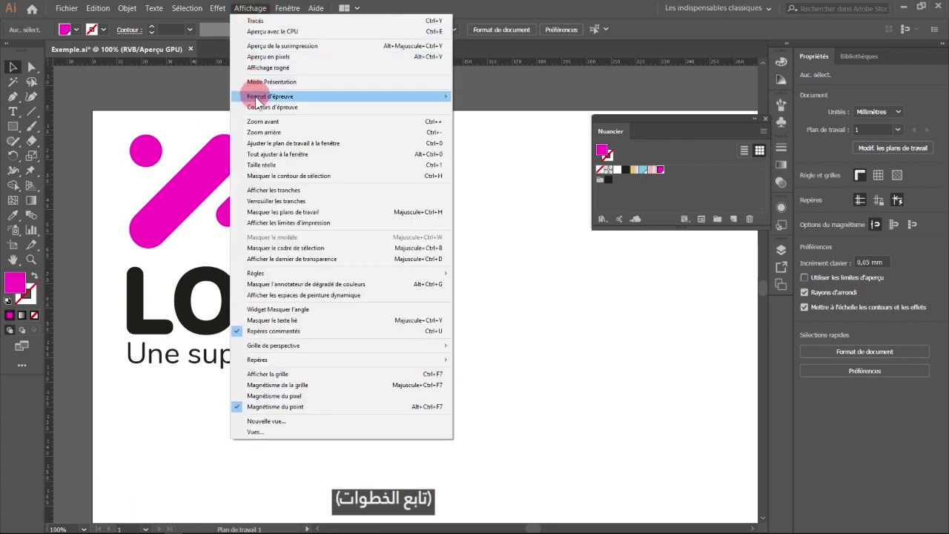
mouse_move(257, 97)
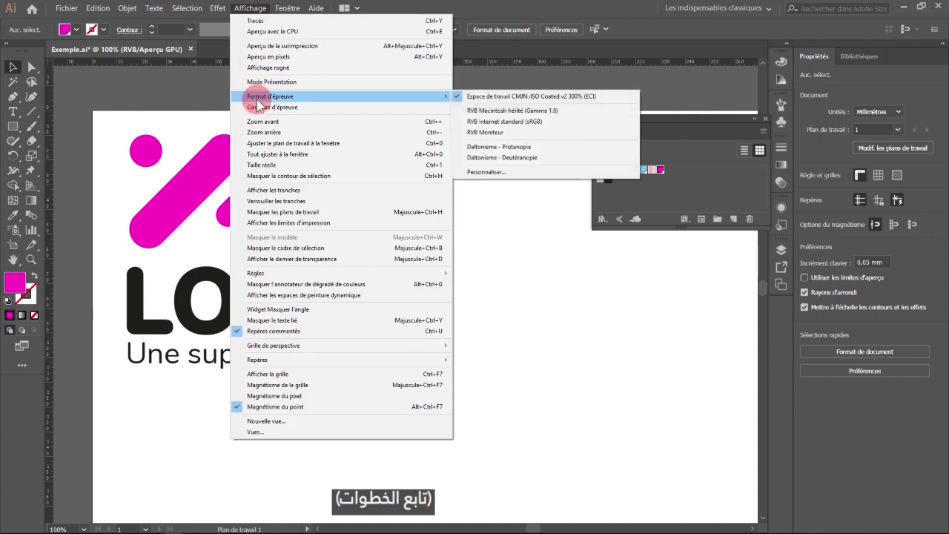
left_click(496, 172)
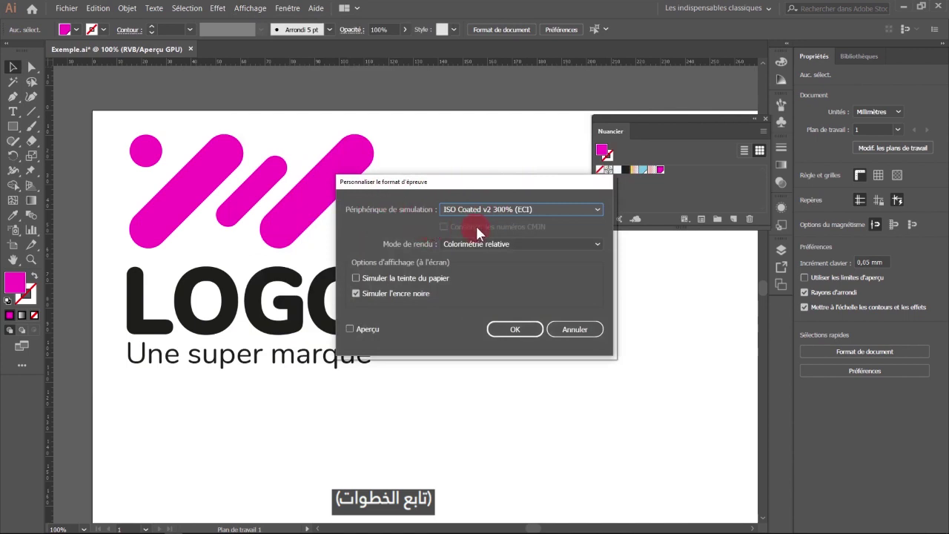
left_click(488, 210)
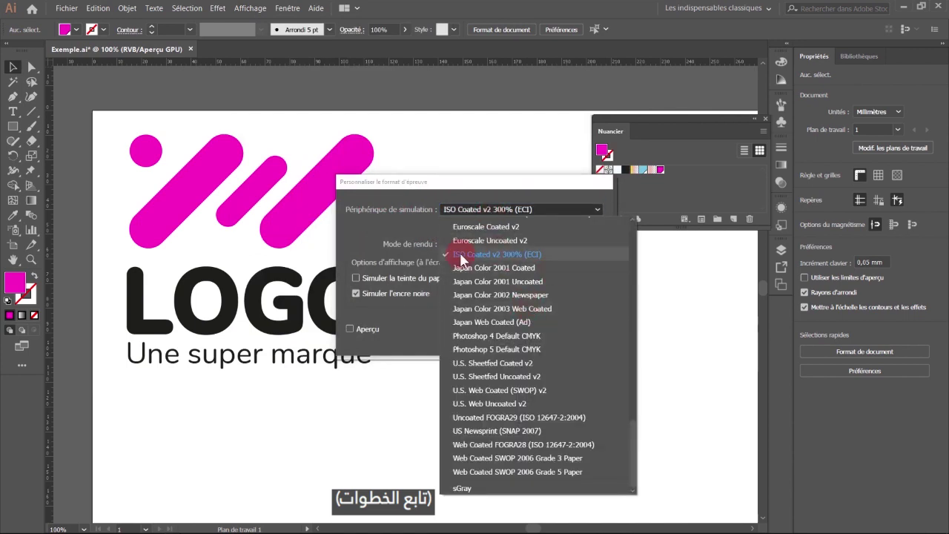
left_click(557, 254)
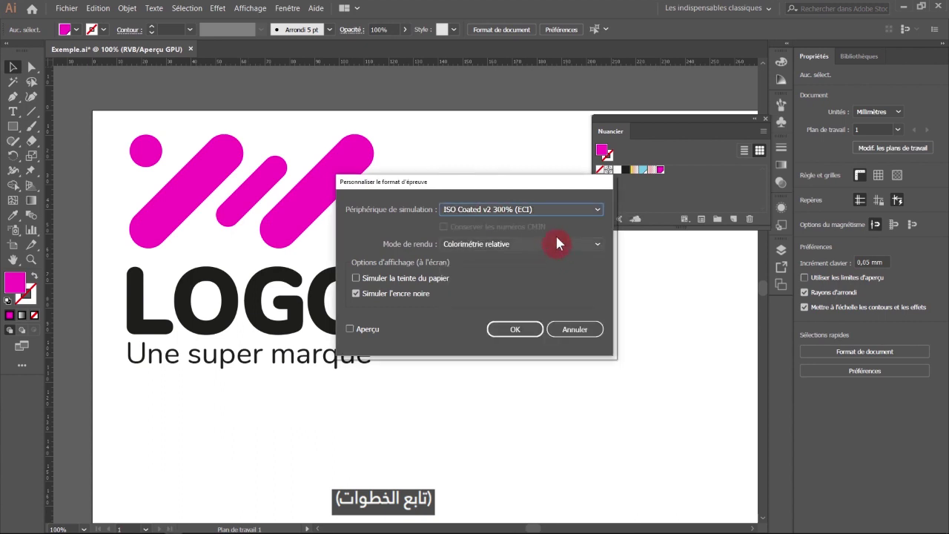
left_click(545, 213)
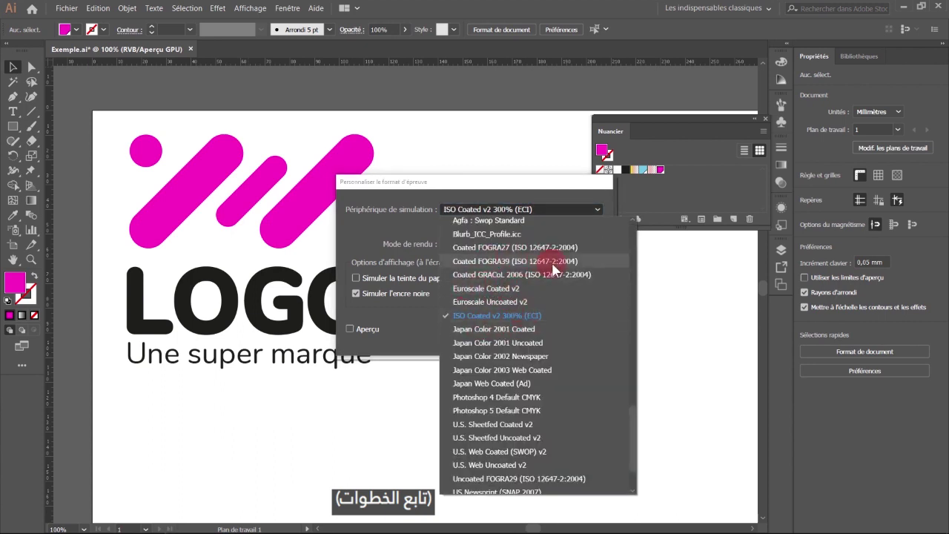
left_click(430, 190)
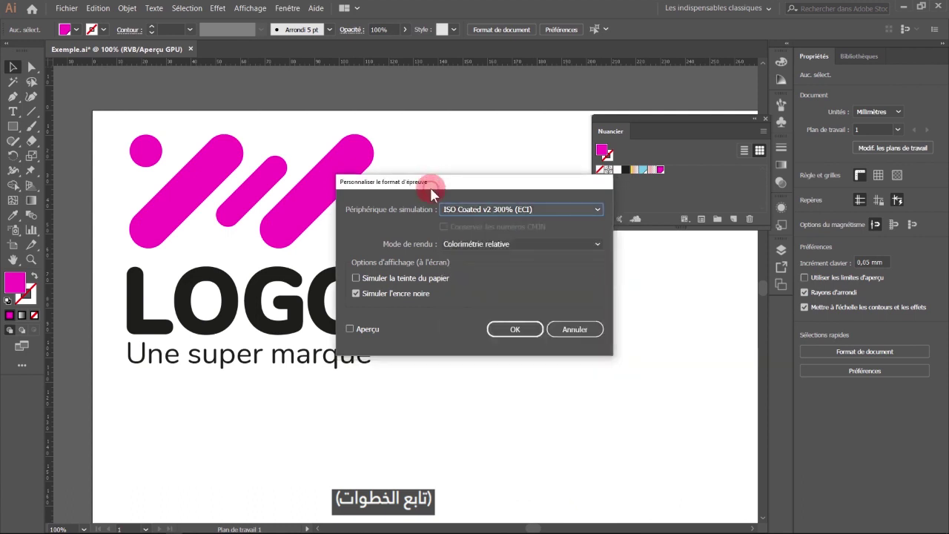
left_click(501, 328)
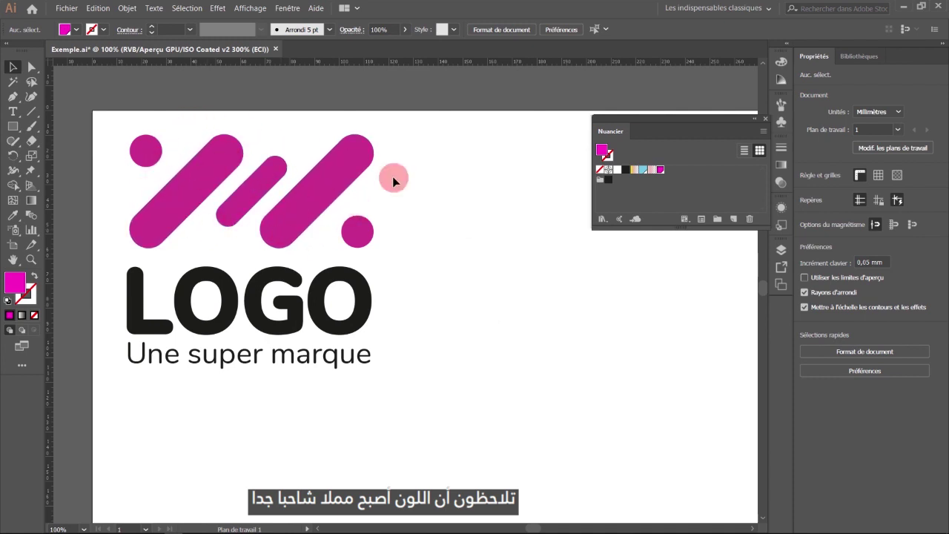
Step: Turn off the proof colours preview to return to the normal RGB display
left_click(288, 10)
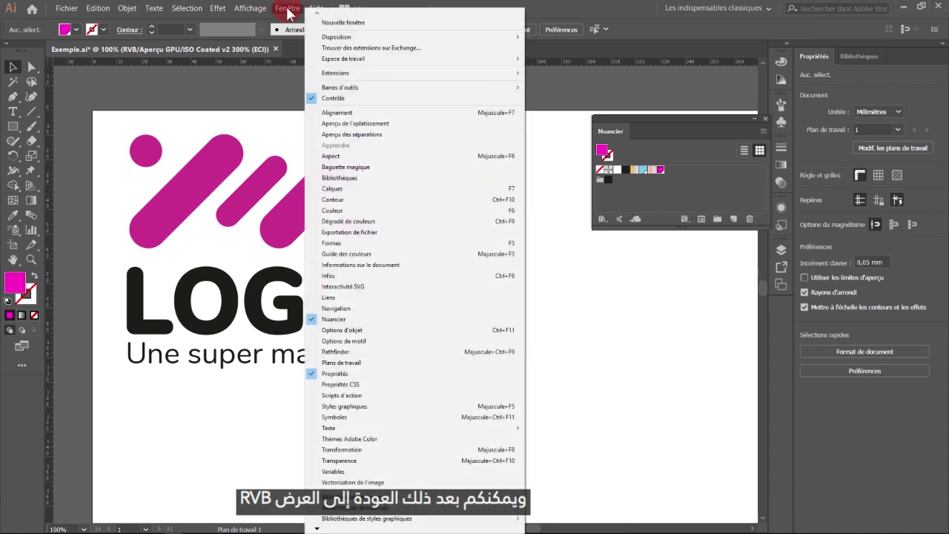
mouse_move(259, 13)
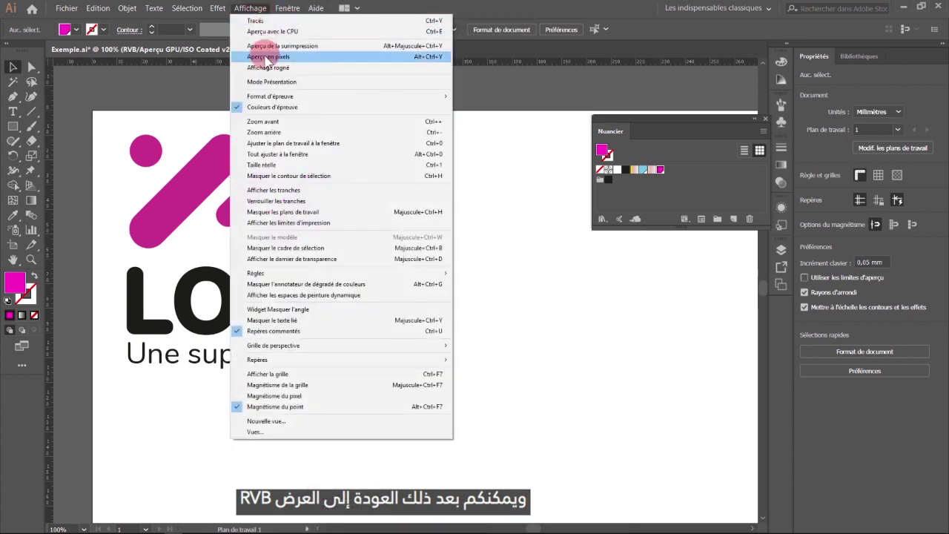
left_click(274, 108)
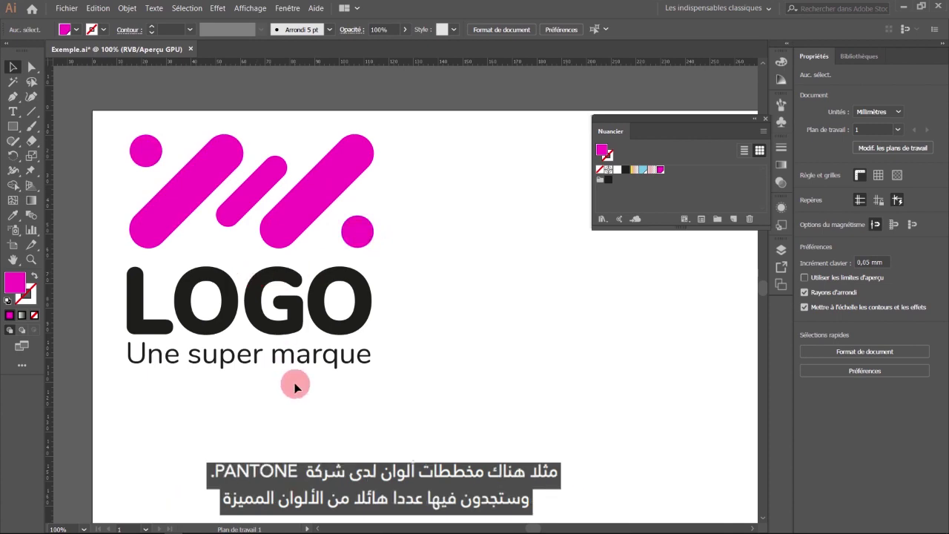
Step: Switch to the browser and examine the magenta and pink shades on the Pantone solid coated colour guide photo
key("alt+Tab")
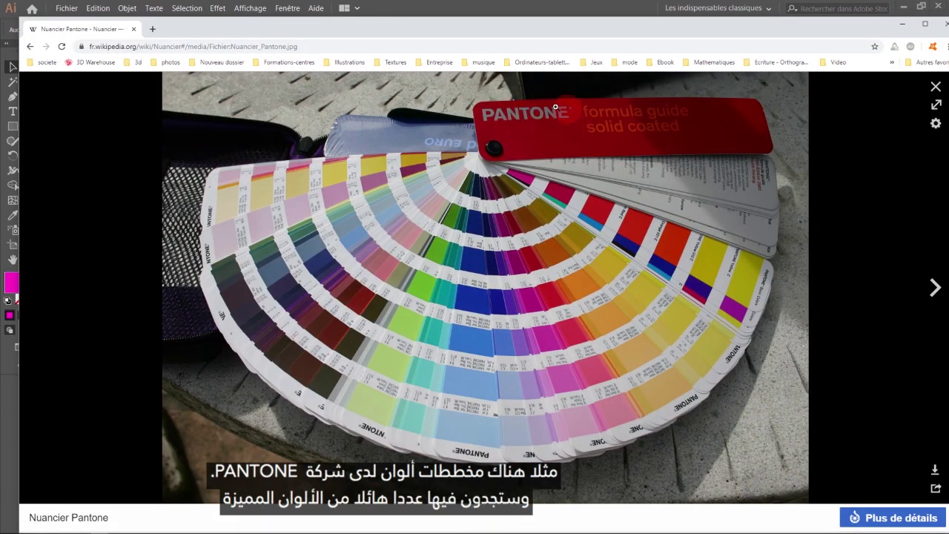
left_click(537, 273)
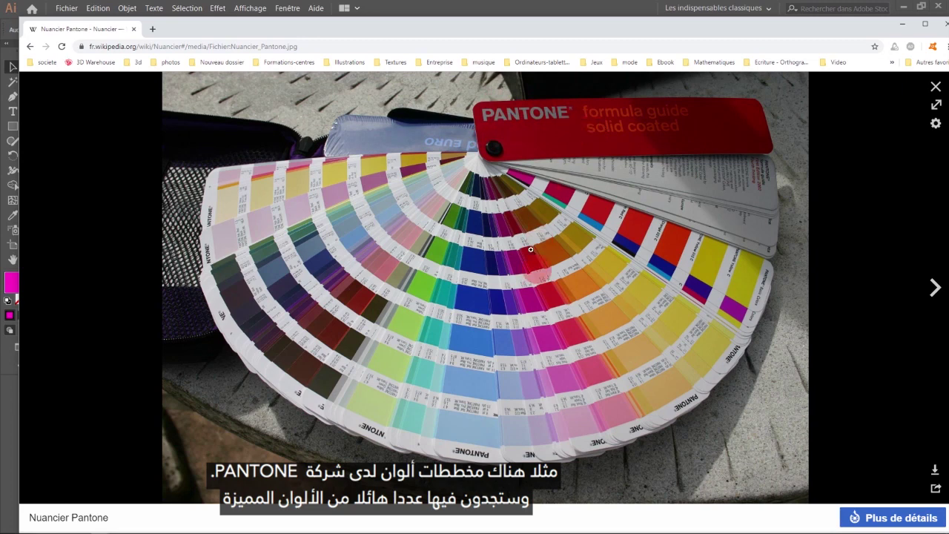
left_click(571, 346)
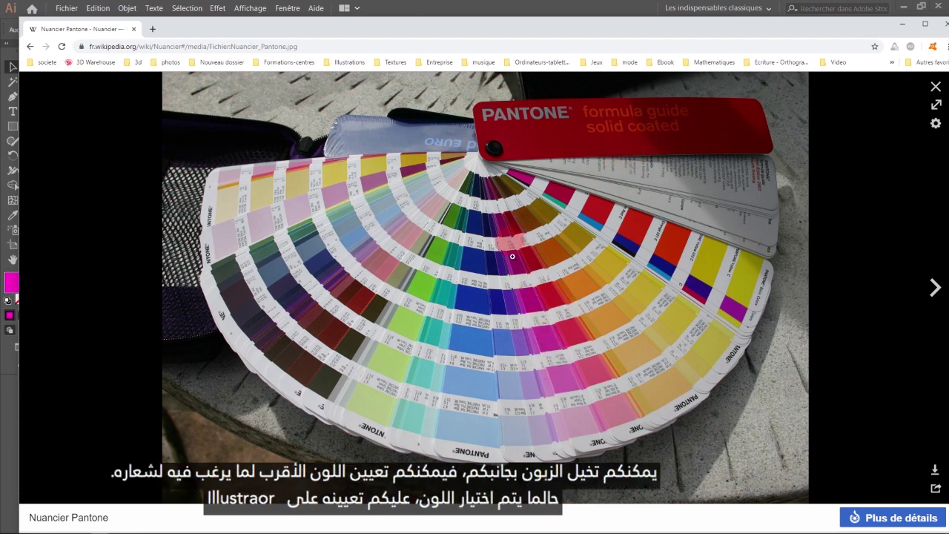
left_click(568, 426)
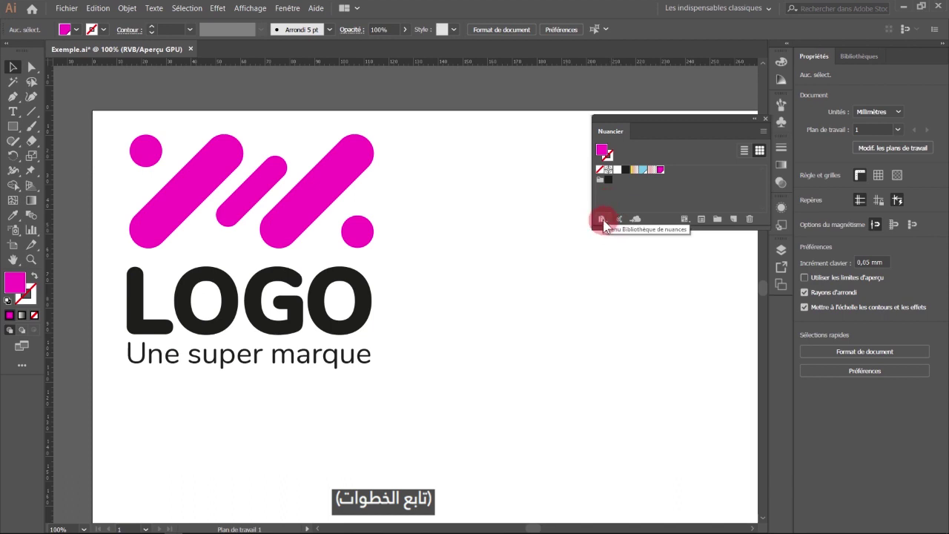
Step: Open the PANTONE+ Solid Coated colour book and add PANTONE 807 C to the document's swatches
left_click(603, 221)
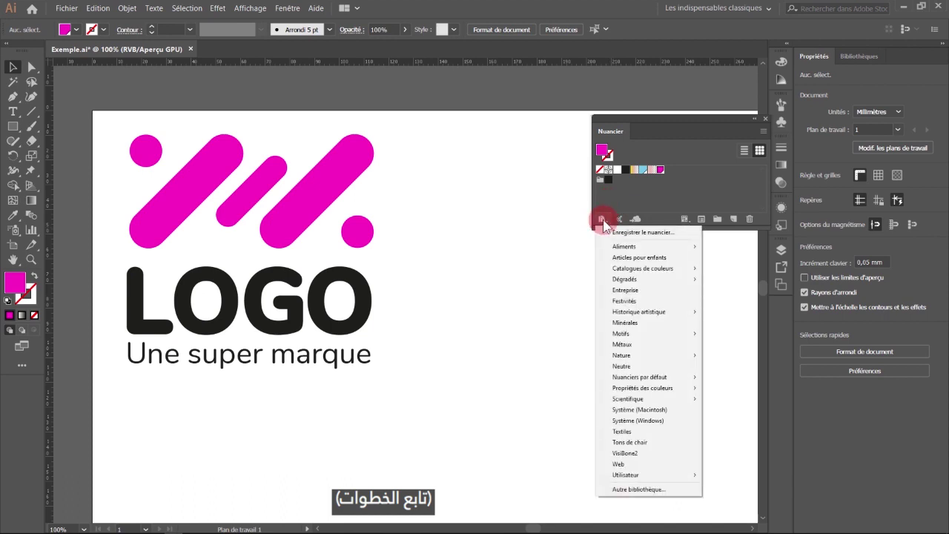
mouse_move(628, 267)
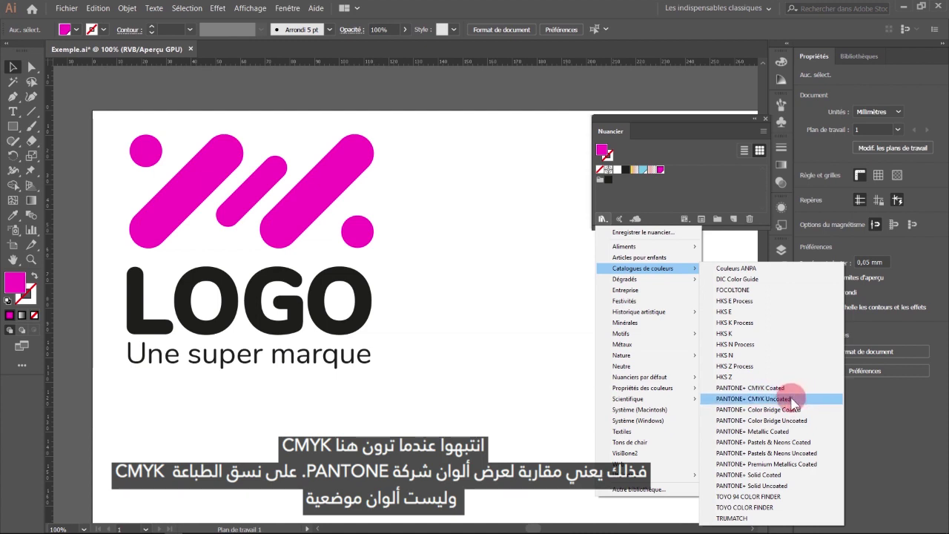
left_click(782, 475)
left_click_drag(590, 285, 504, 130)
mouse_move(576, 180)
left_mouse_down()
mouse_move(576, 296)
mouse_move(568, 172)
left_mouse_up()
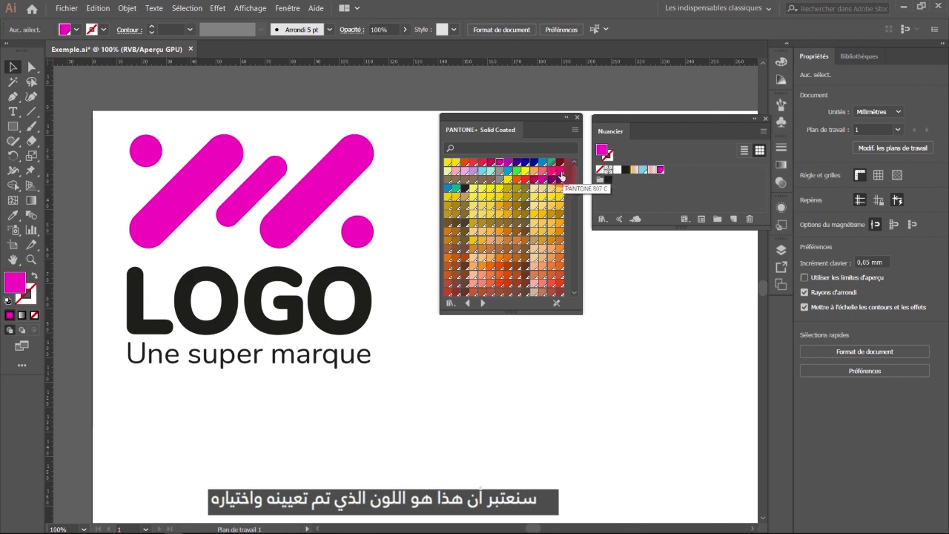
left_click(561, 173)
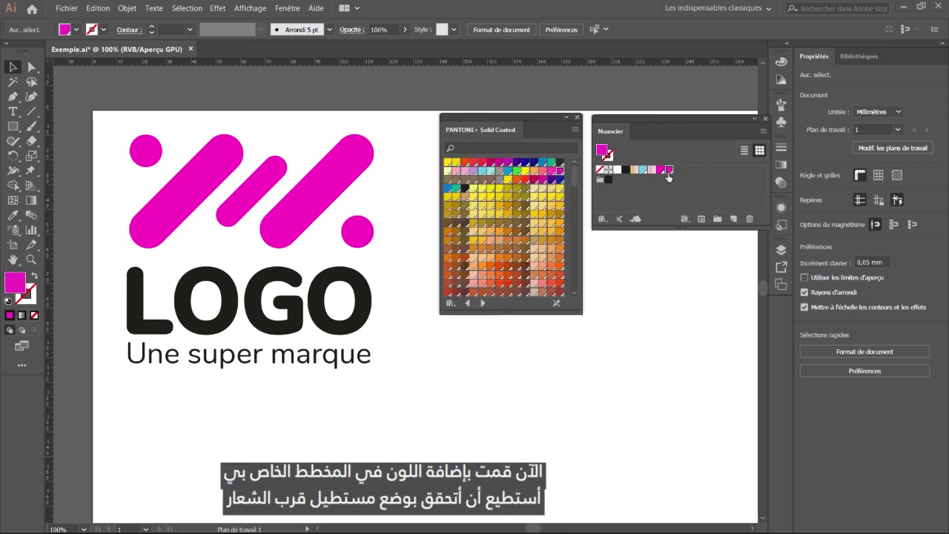
Step: Draw a vertical rectangle about 8.4 mm wide and 48.3 mm high beside the logo symbol, filled with PANTONE 807 C
left_click(13, 126)
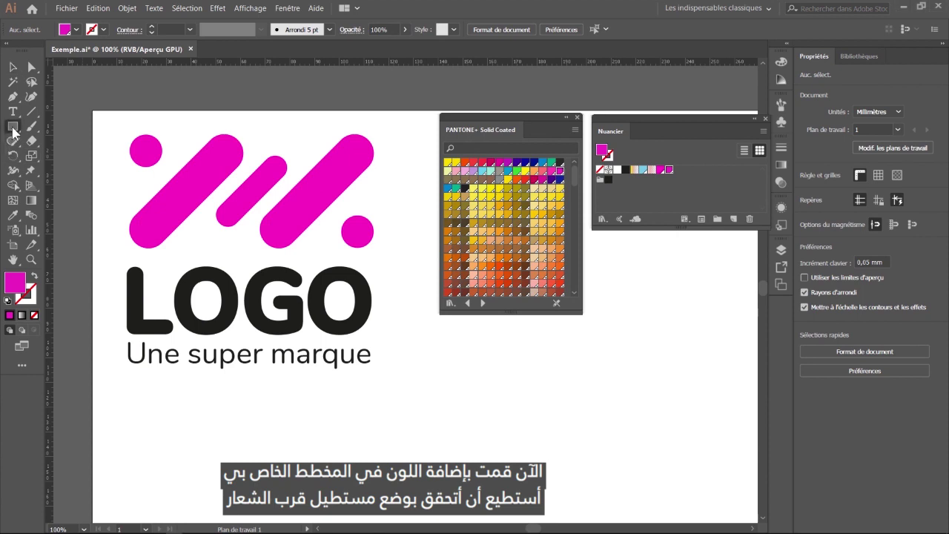
left_click_drag(391, 134, 413, 254)
Step: Compare the rectangle's Pantone fill up close with the original magenta of the logo symbol
left_click(31, 244)
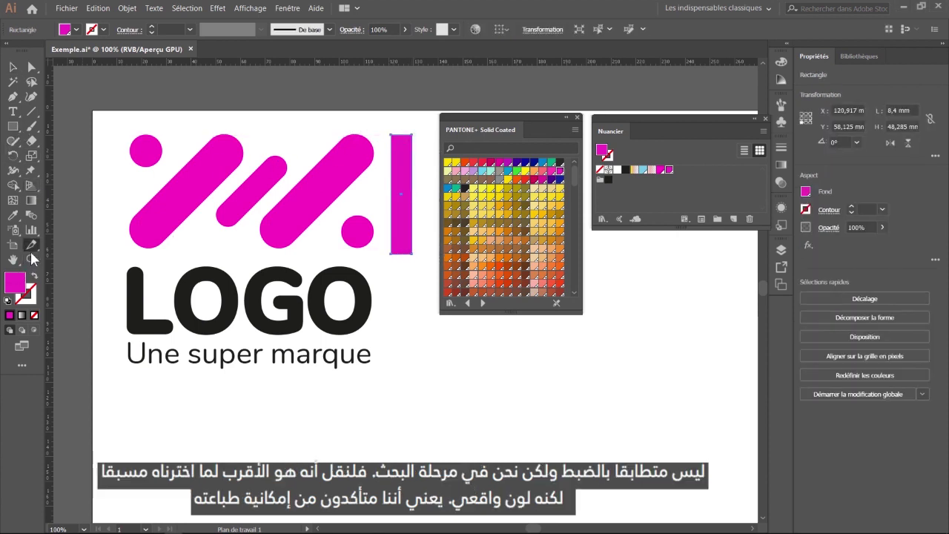
left_click(30, 259)
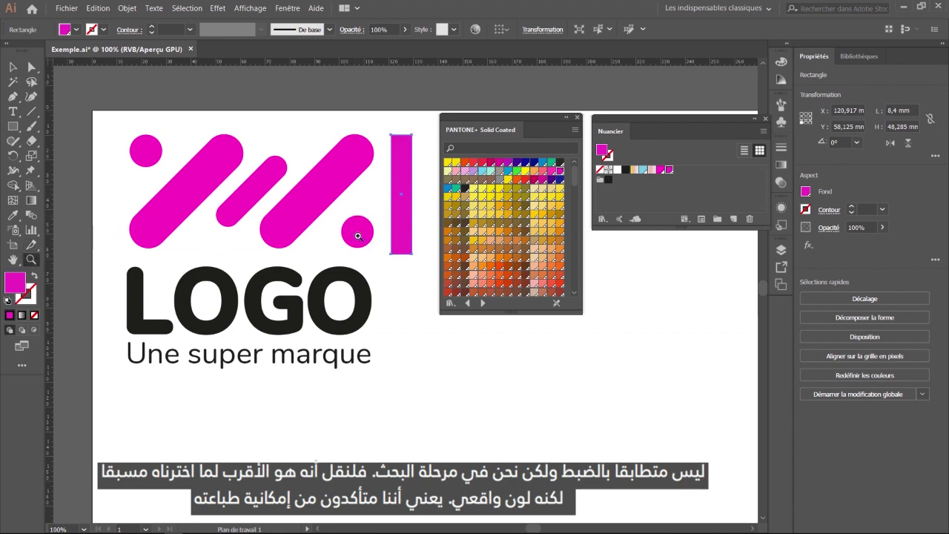
left_click_drag(404, 253, 393, 265)
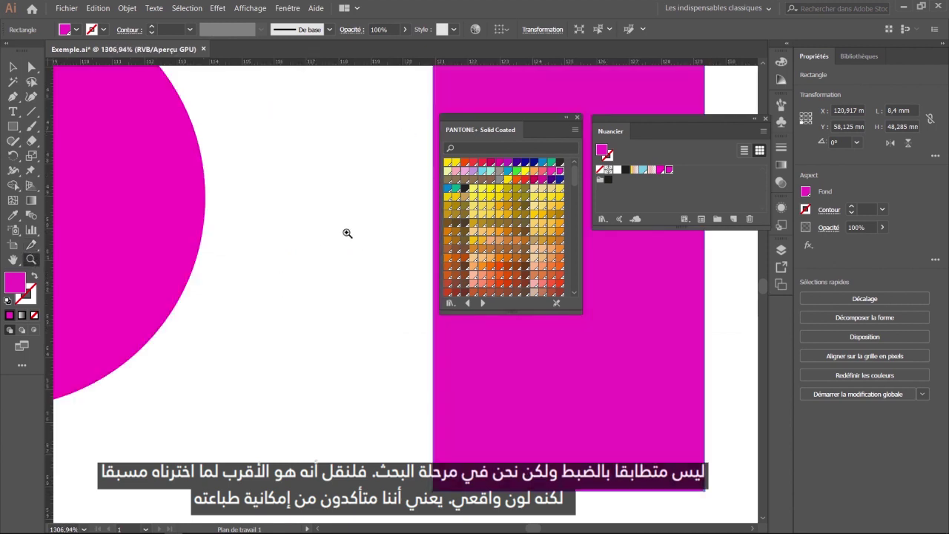
left_click_drag(500, 127, 598, 340)
mouse_move(472, 237)
left_mouse_down()
mouse_move(367, 349)
mouse_move(542, 297)
mouse_move(415, 257)
mouse_move(457, 248)
left_mouse_up()
left_click(428, 263, "alt")
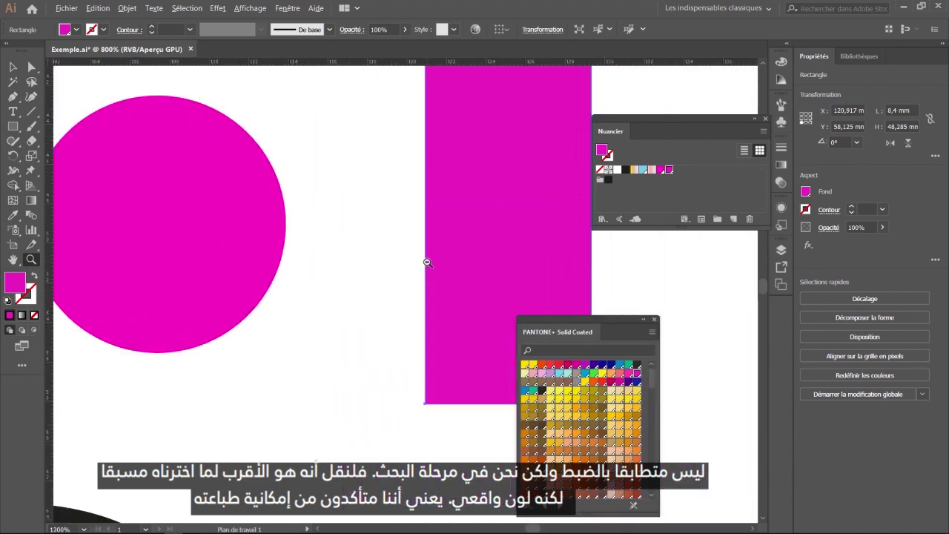
left_click(468, 231, "alt")
left_click(468, 230, "alt")
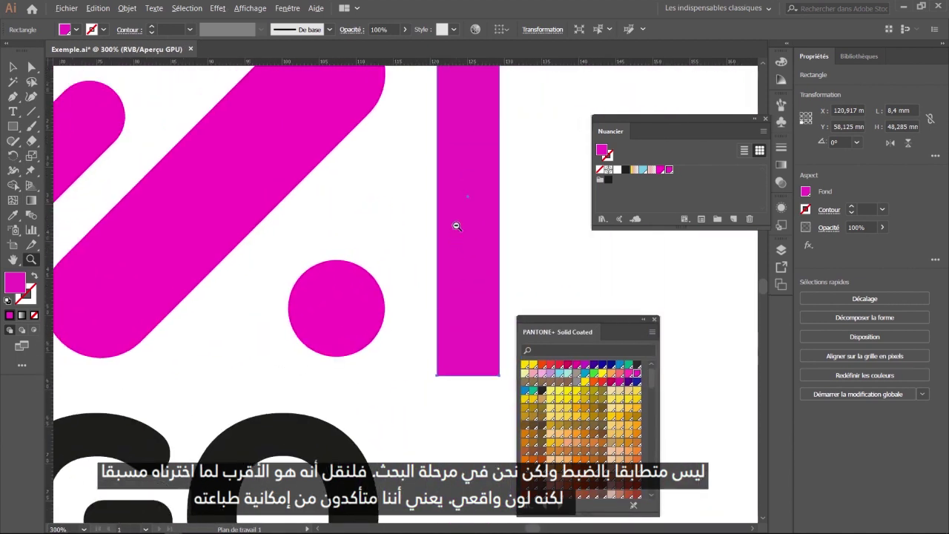
left_click(455, 222, "alt")
left_click(451, 214)
left_click(473, 231, "alt")
left_click(470, 218, "alt")
Step: Delete the test rectangle beside the logo and close the PANTONE+ Solid Coated colour book
key("v")
left_click(453, 178)
left_click(436, 179)
key("Delete")
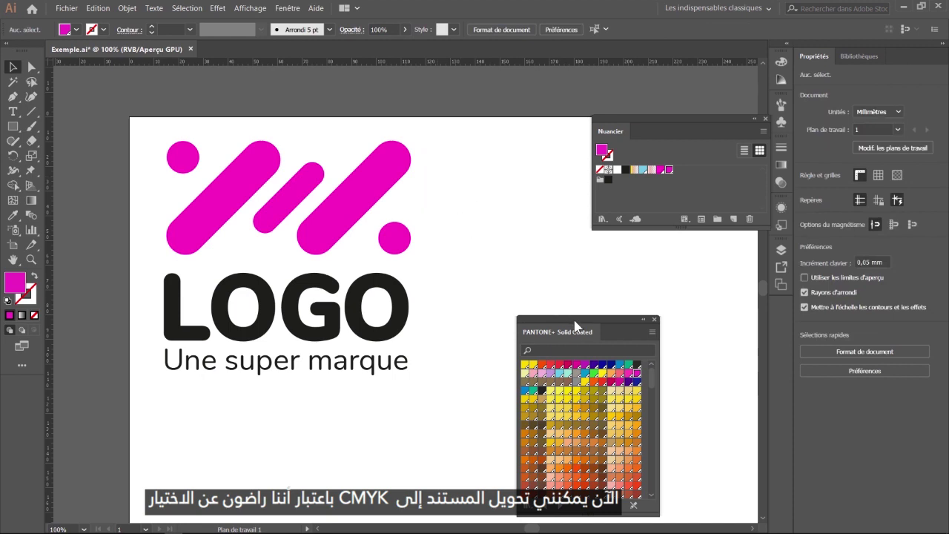
left_click_drag(581, 320, 571, 299)
left_click(645, 299)
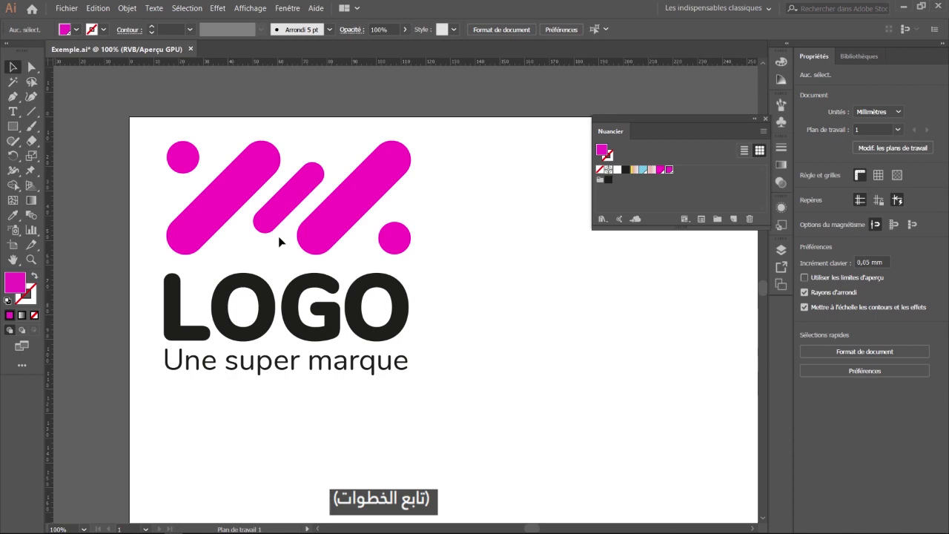
Step: Choose ISO Coated v2 300% (ECI) as the CMYK working space in the colour settings and confirm them
left_click(96, 11)
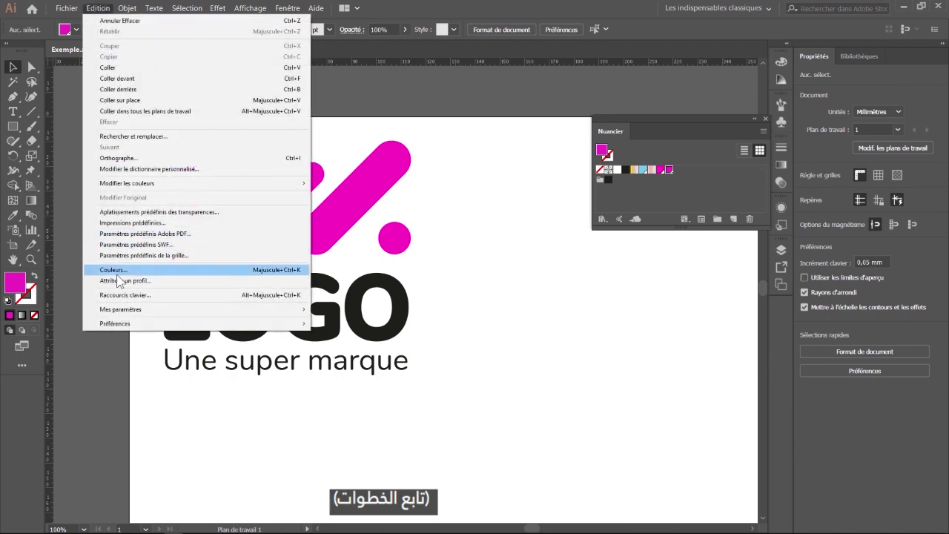
left_click(117, 271)
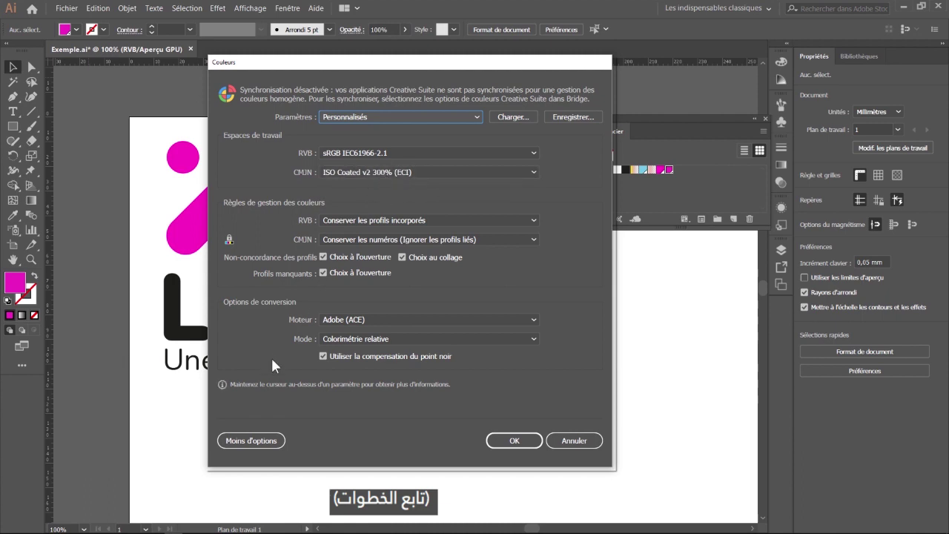
left_click(352, 175)
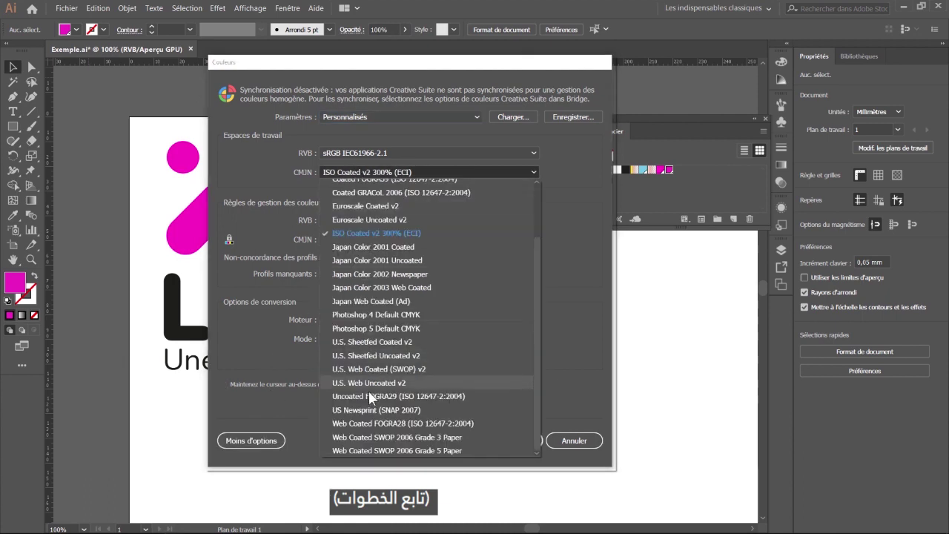
left_click(261, 175)
left_click(268, 443)
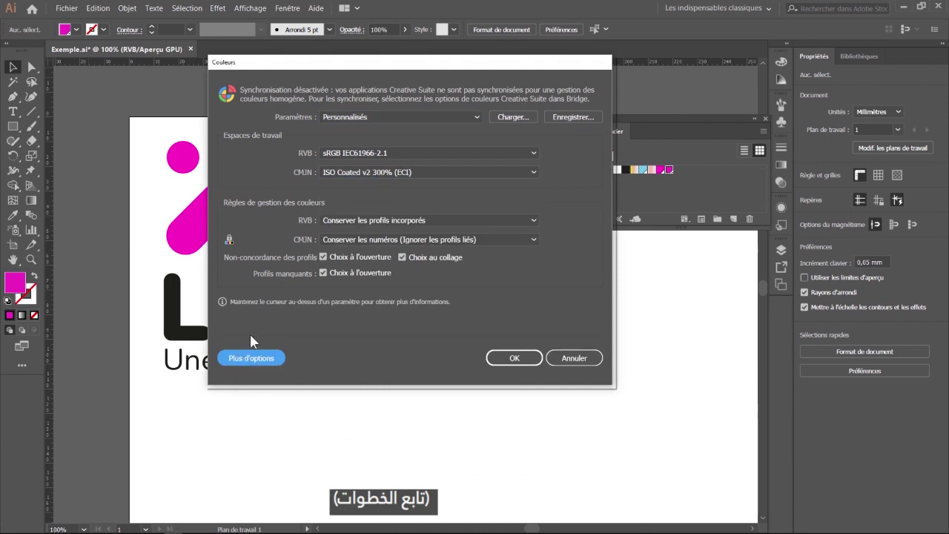
left_click(251, 359)
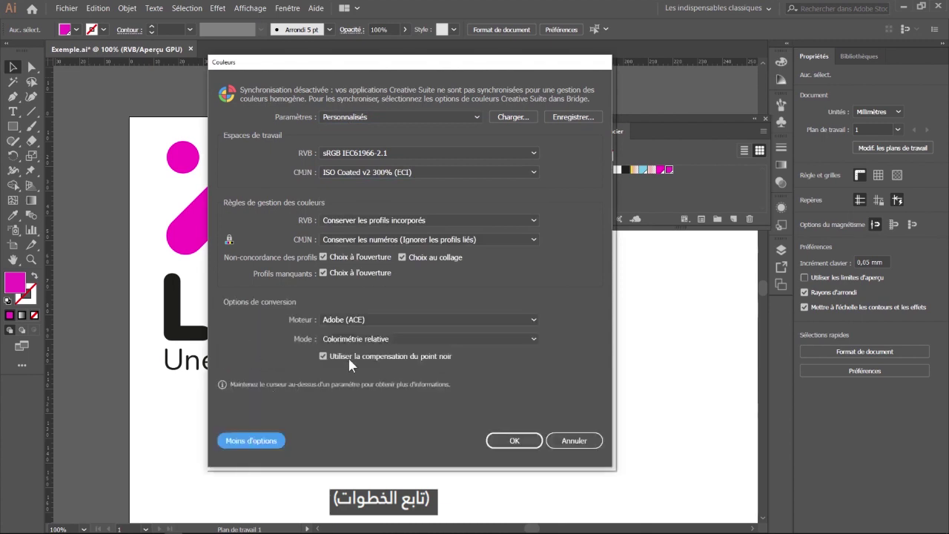
left_click(356, 174)
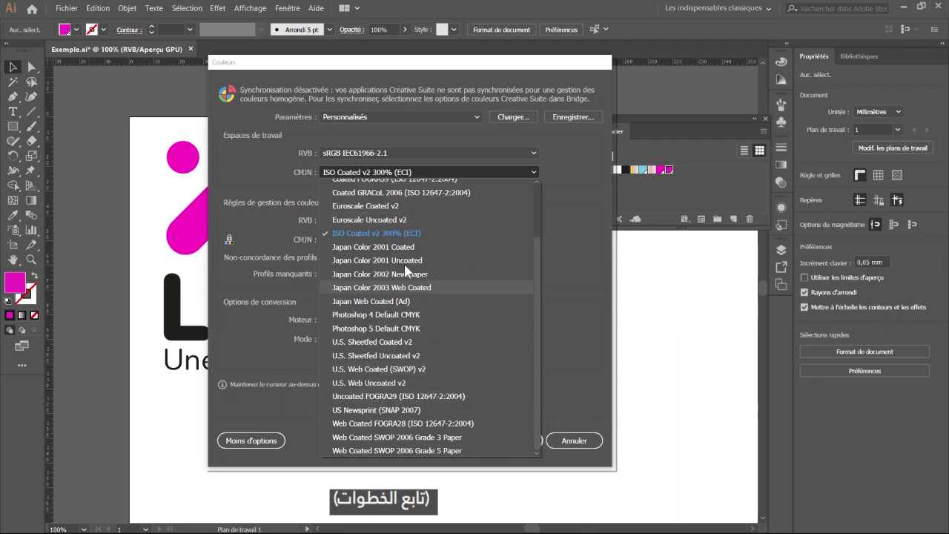
left_click(404, 235)
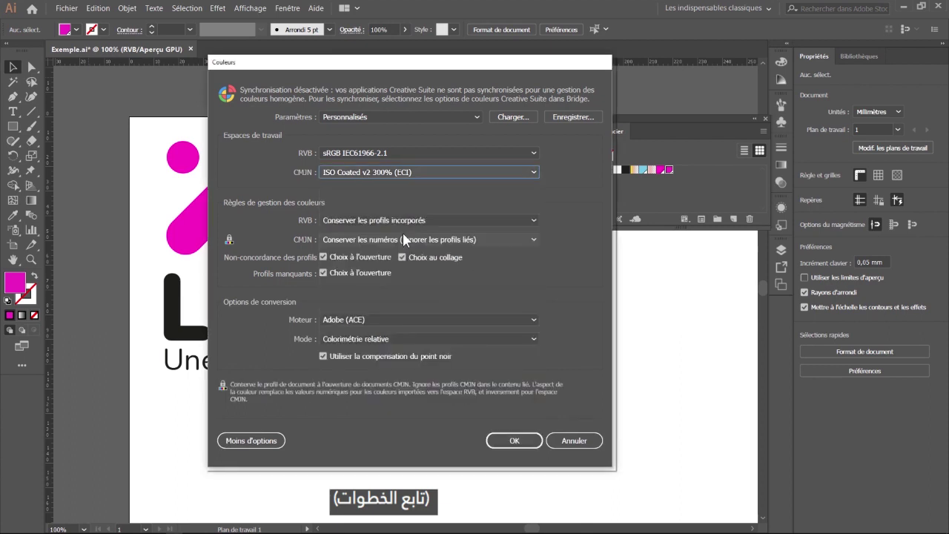
left_click(514, 442)
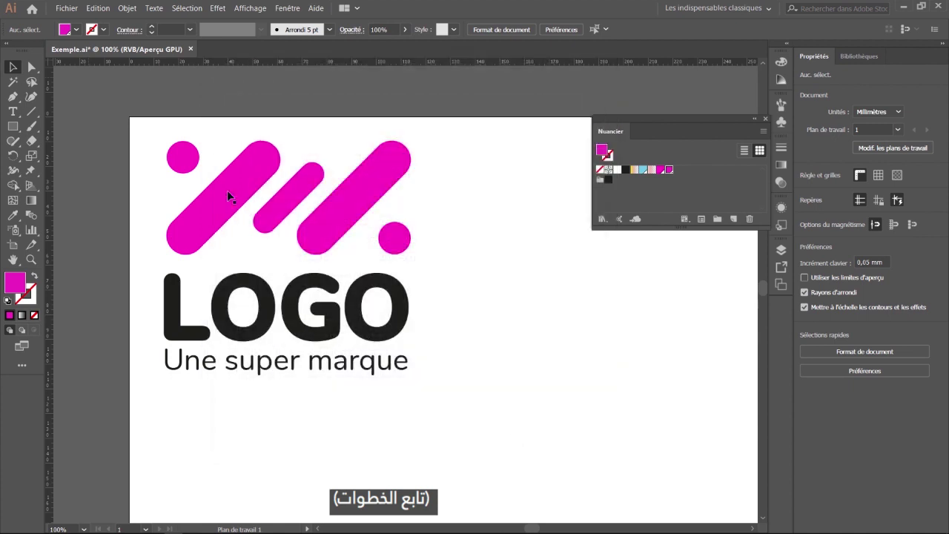
Step: Convert the document's colour mode from RGB to CMYK
left_click(67, 9)
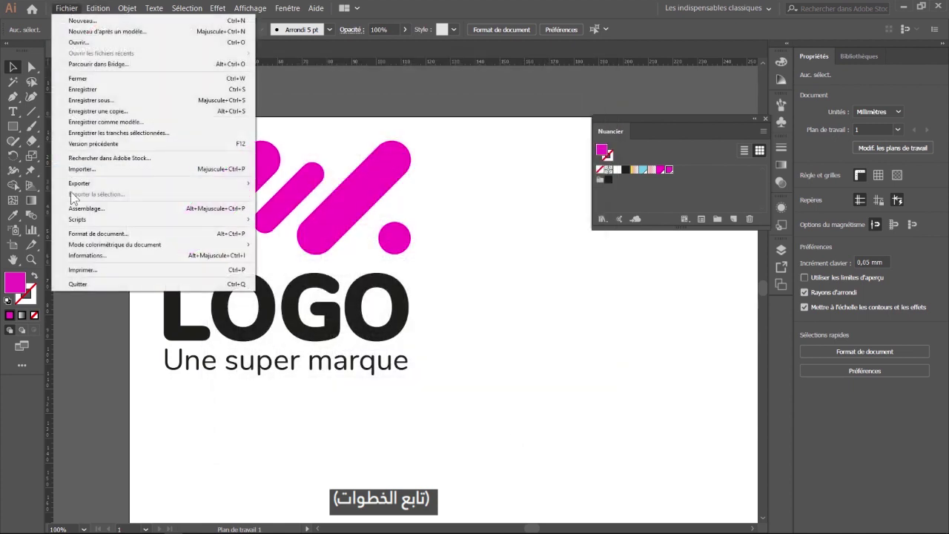
mouse_move(89, 249)
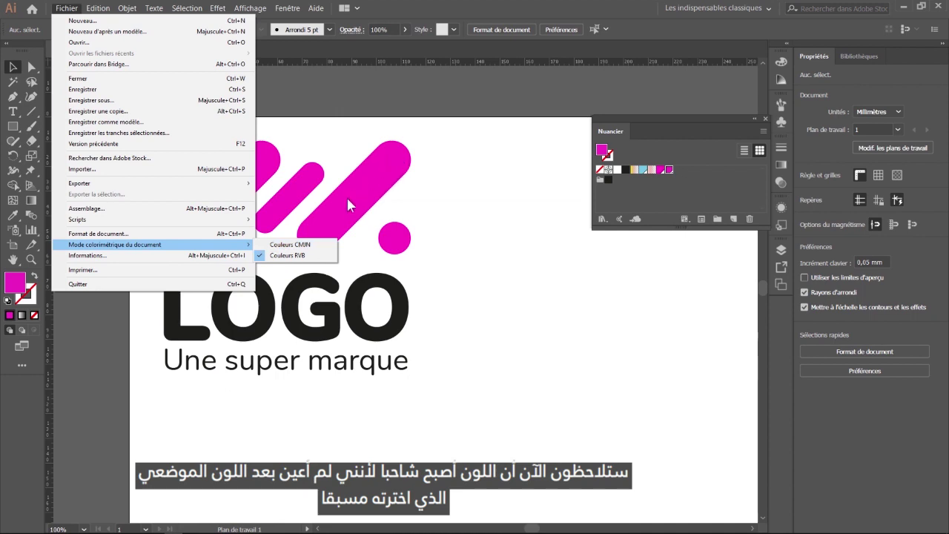
left_click(312, 244)
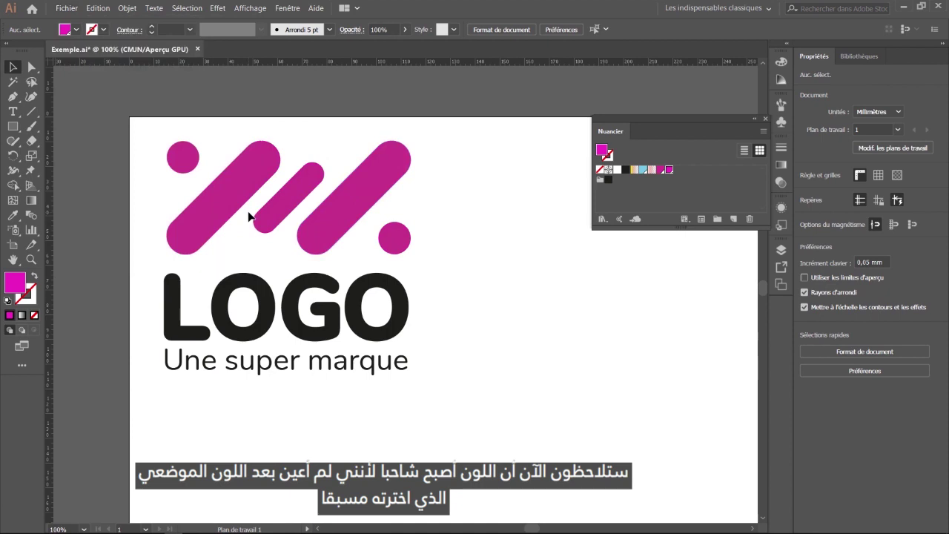
Step: Fill the logo symbol group with the PANTONE 807 C spot swatch and deselect it
left_click(222, 190)
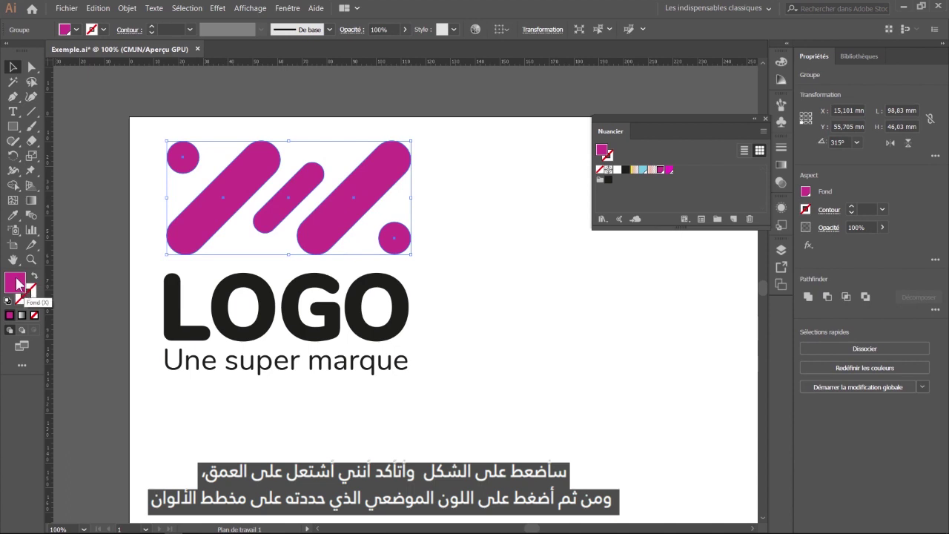
left_click(670, 172)
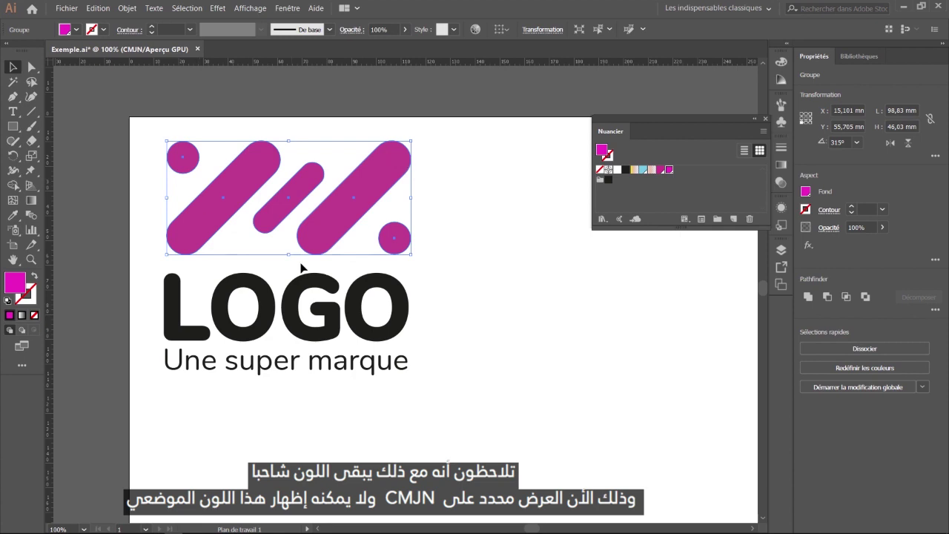
left_click(443, 193)
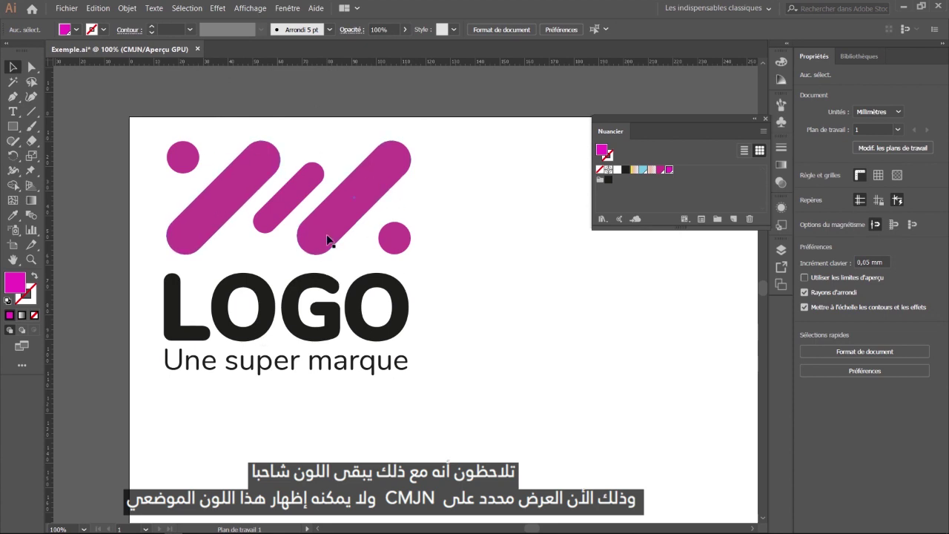
Step: Open the separations preview beside the logo, enable overprint preview, and show the CMYK plates along with PANTONE 807 C
left_click_drag(667, 119, 599, 89)
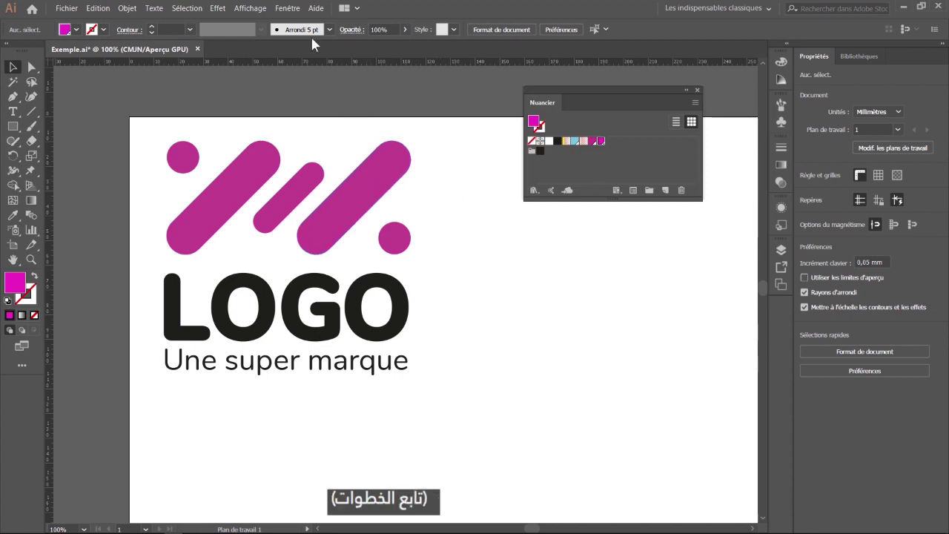
left_click(288, 9)
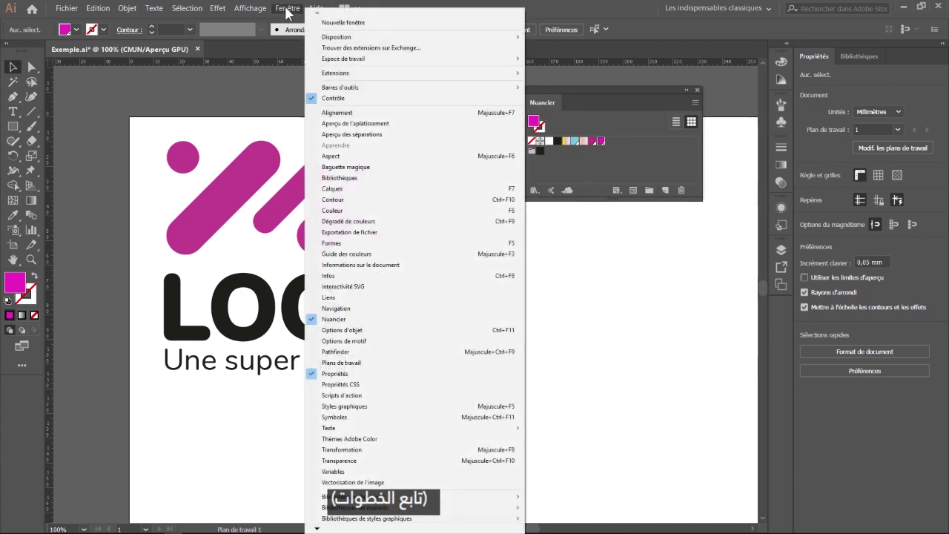
left_click(390, 143)
left_click_drag(567, 262, 561, 229)
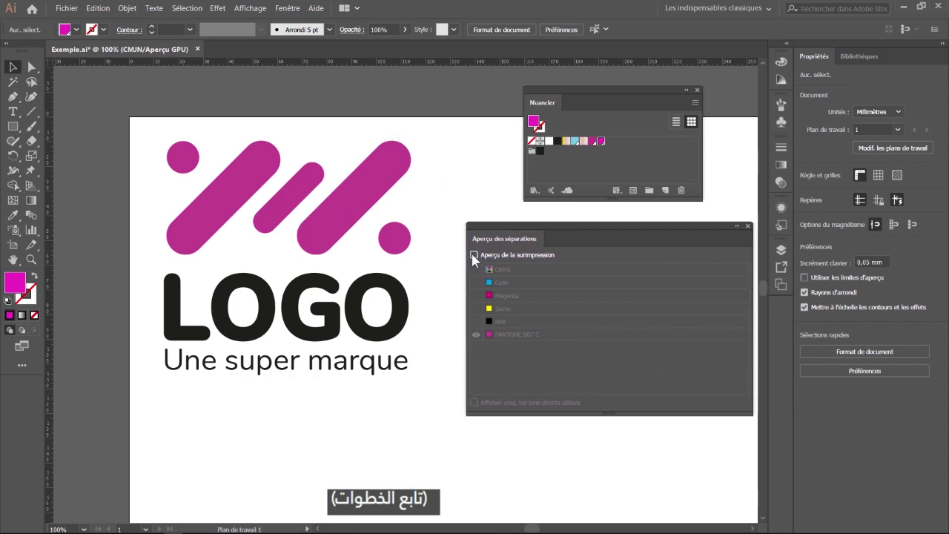
left_click(473, 255)
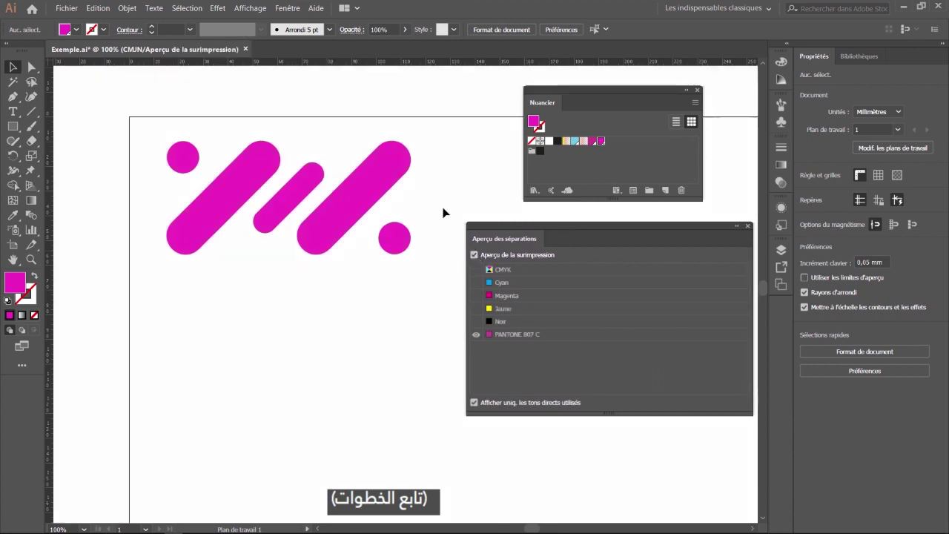
left_click(476, 269)
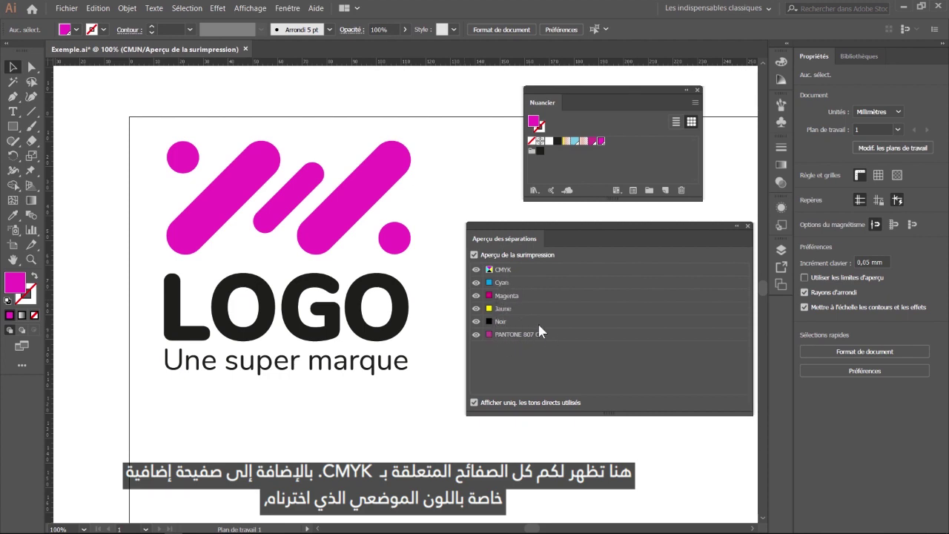
Step: Check the logo with the PANTONE 807 C plate hidden and shown again, and find the overprint preview among the view options
left_click(476, 335)
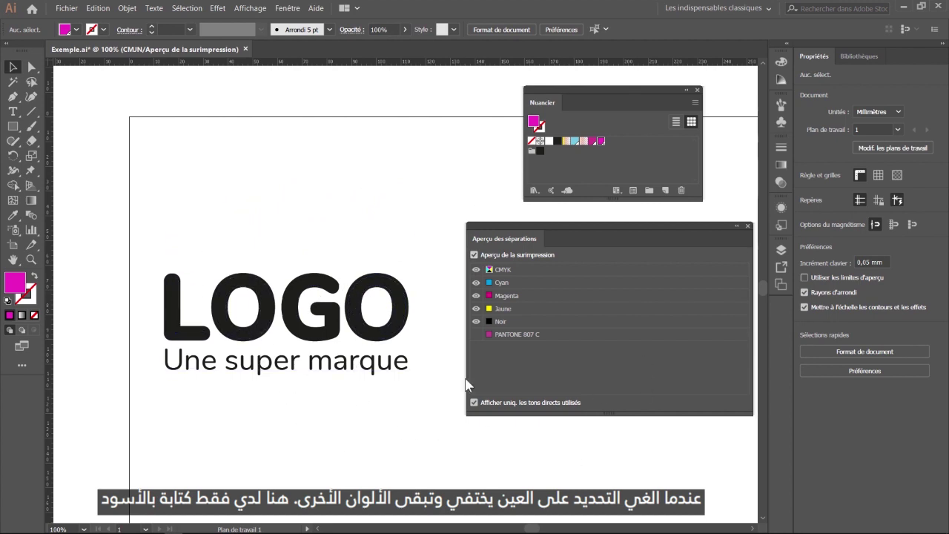
left_click(477, 334)
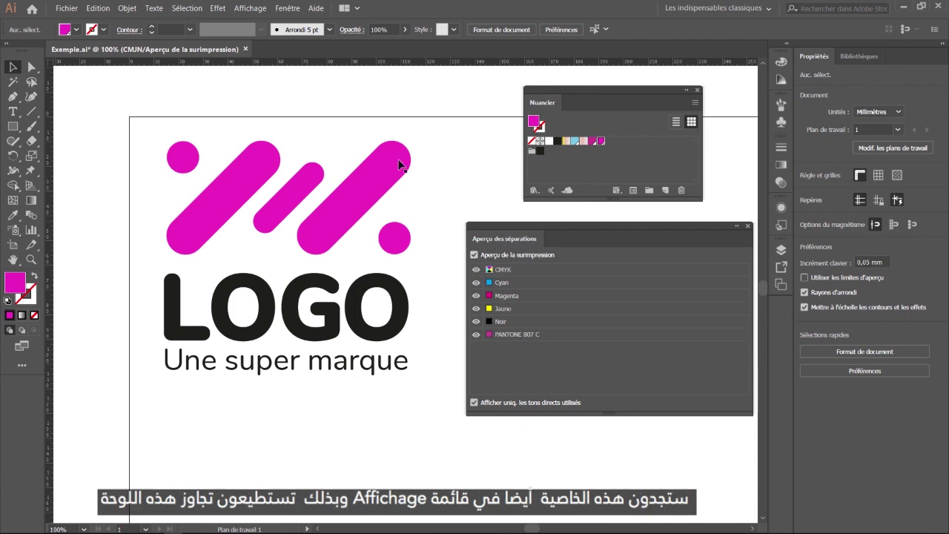
left_click(287, 8)
mouse_move(250, 8)
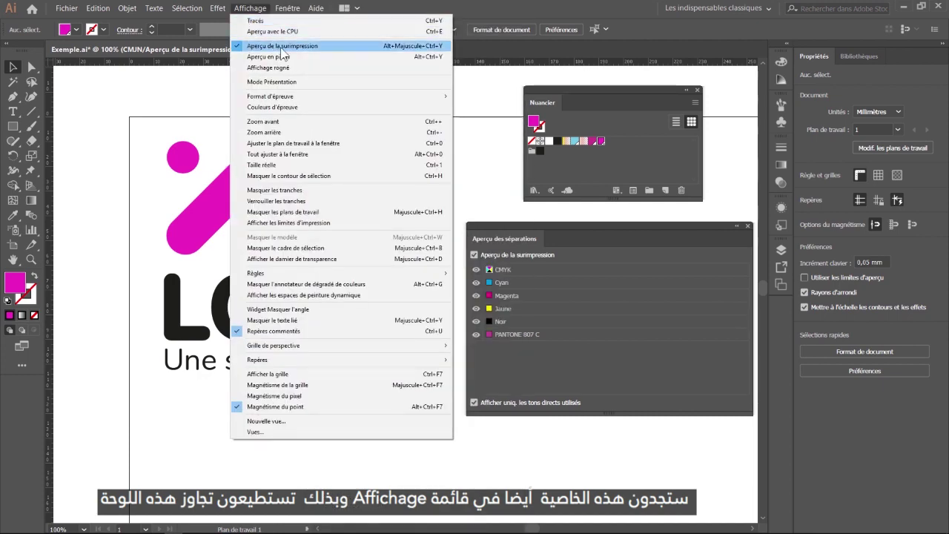
left_click(512, 230)
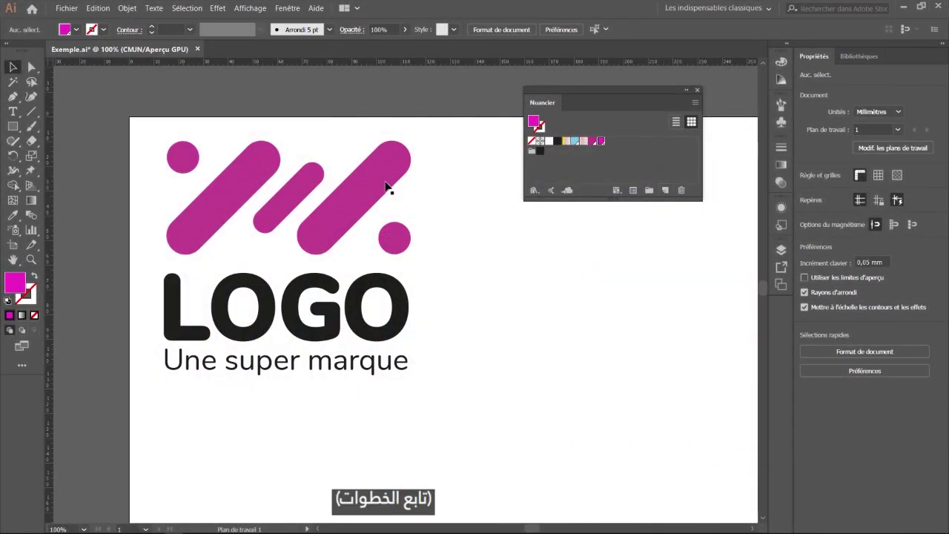
Step: Duplicate the logo symbol's group within Calque 1
left_click(391, 187)
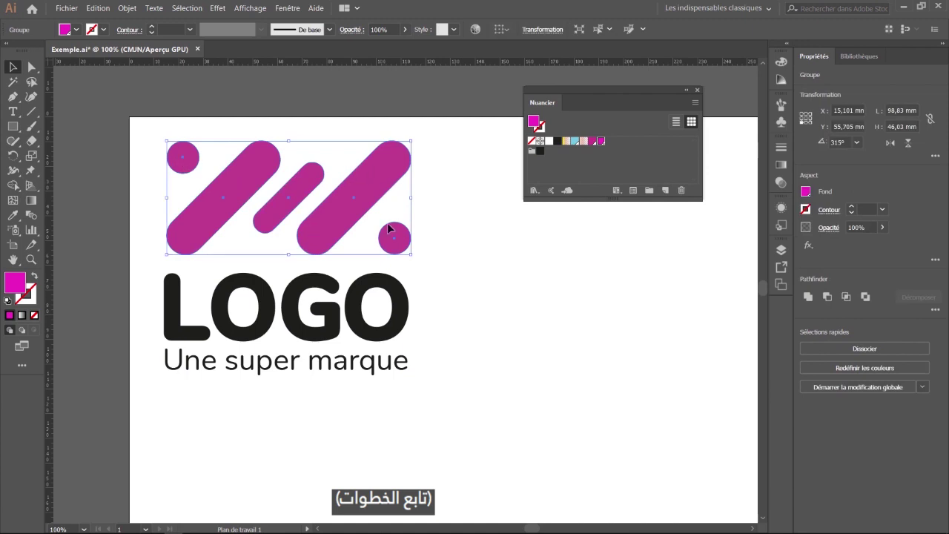
left_click(781, 250)
left_click(658, 264)
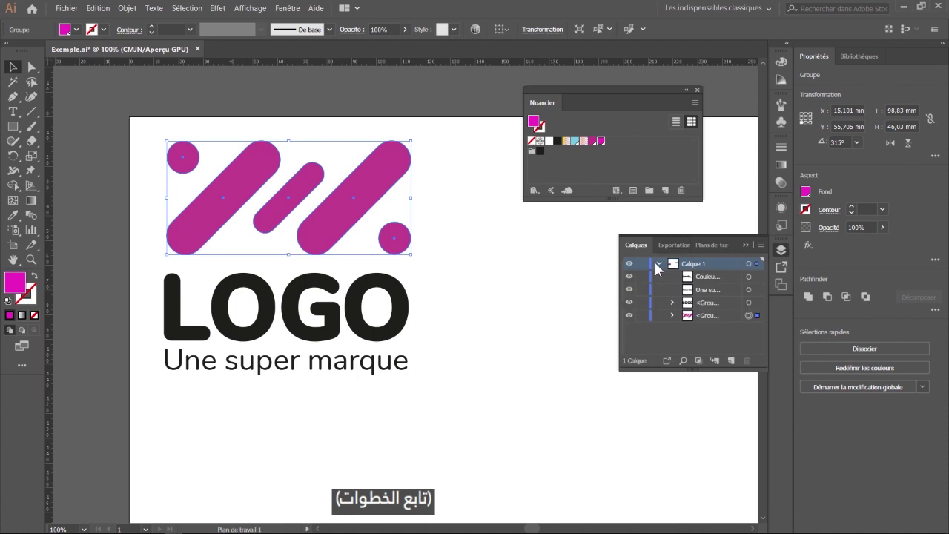
left_click(726, 313)
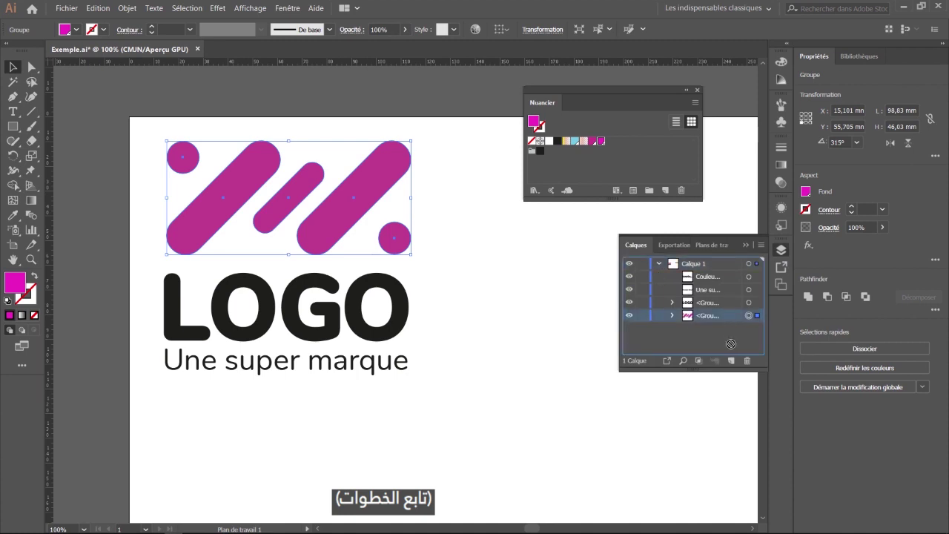
left_click_drag(733, 362, 731, 361)
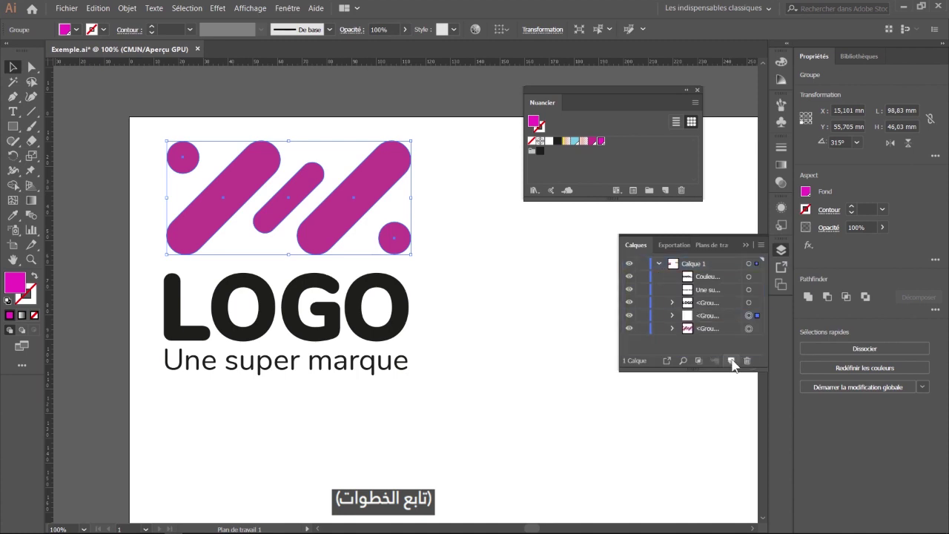
Step: Rename the upper copy of the symbol group vernis and lock the original group beneath it
double_click(707, 316)
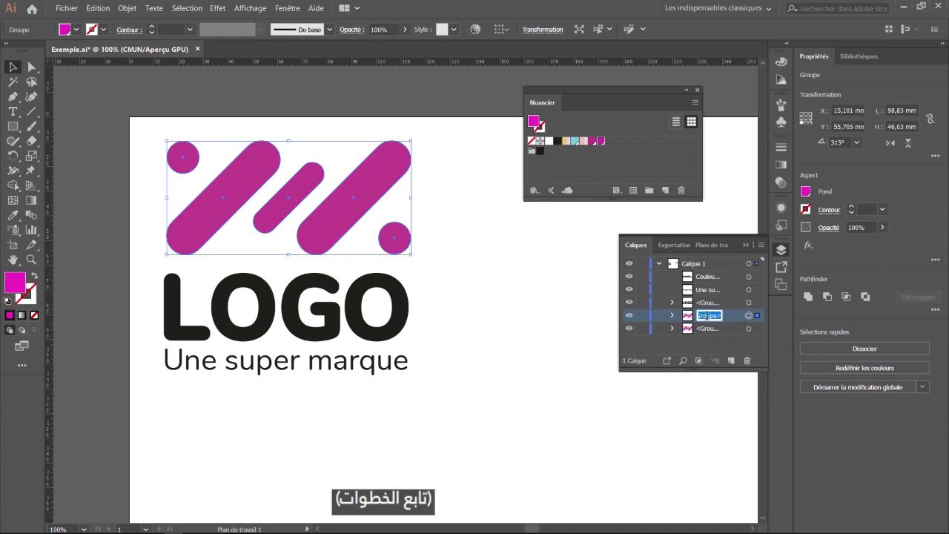
type("vernis")
key("Return")
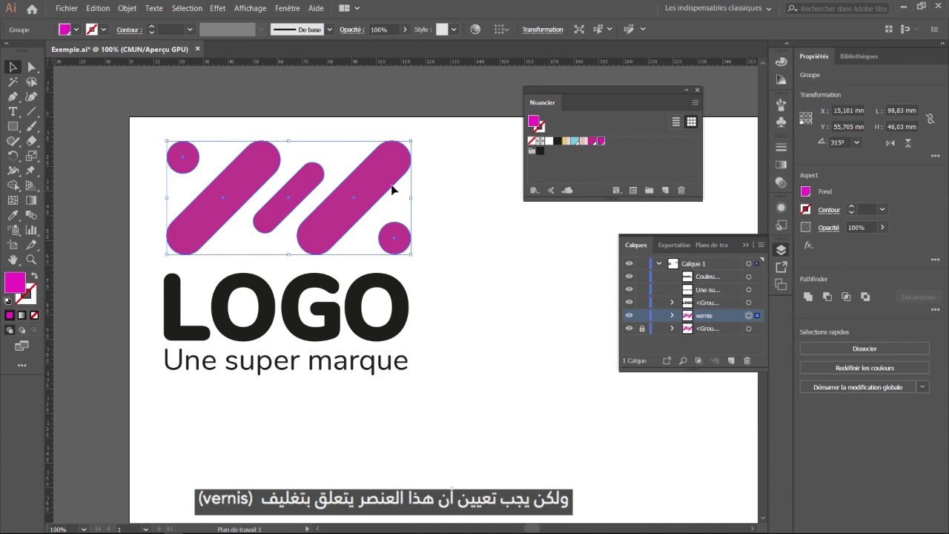
Step: Start a new swatch named vernis with the spot colour type (Ton direct)
left_click(628, 166)
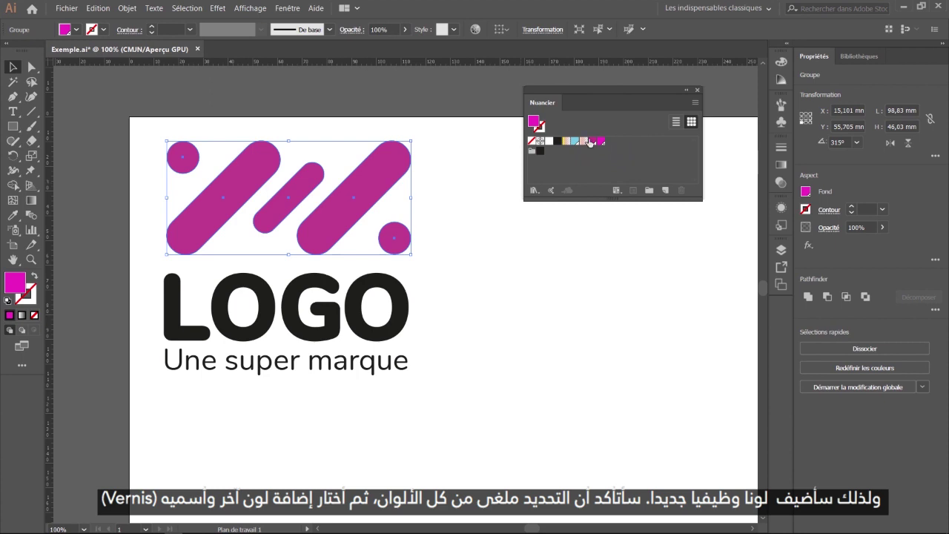
left_click(666, 191)
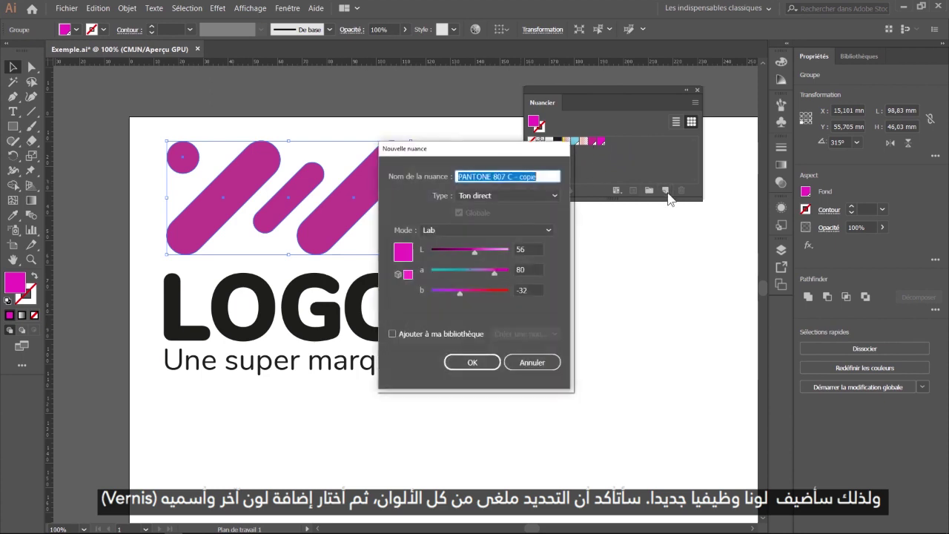
type("vernis")
left_click(477, 195)
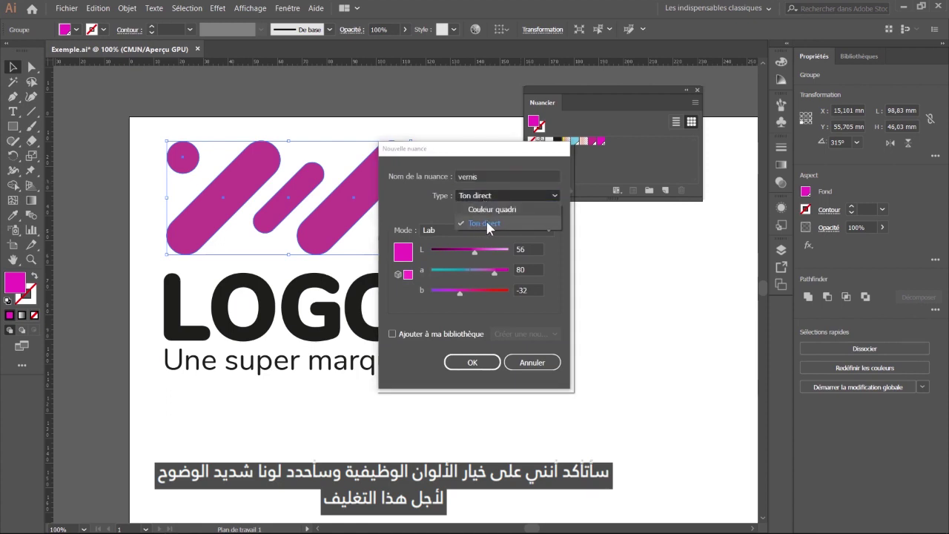
left_click(486, 224)
Step: Define the vernis swatch in RGB mode as bright yellow (255, 255, 0) and create it for the selected symbol copy
left_click_drag(473, 288, 505, 291)
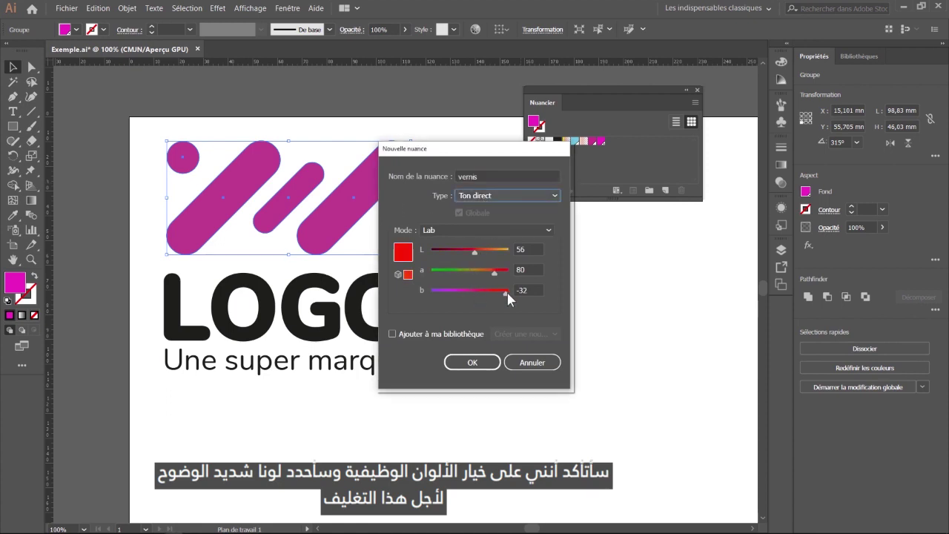
left_click_drag(483, 252, 529, 261)
left_click(485, 230)
left_click(456, 251)
left_click_drag(494, 273, 510, 272)
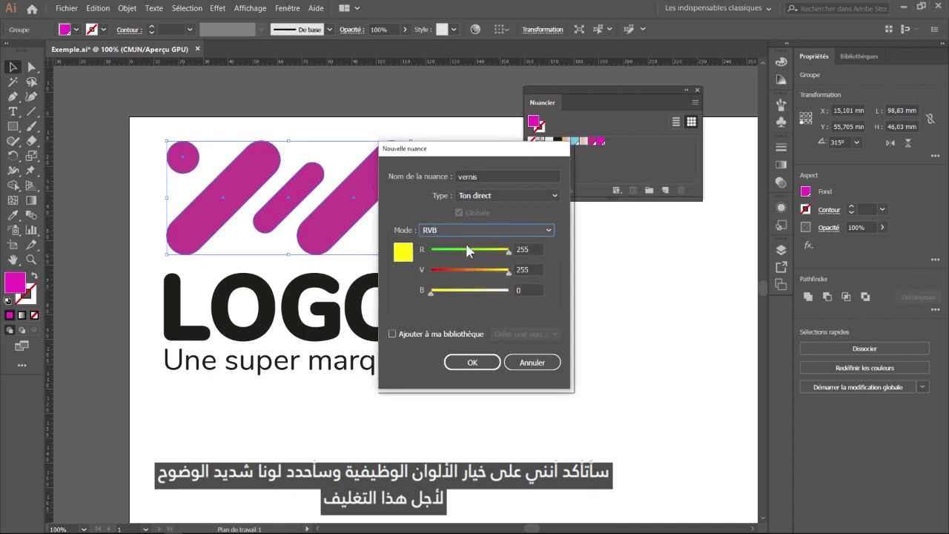
left_click(473, 363)
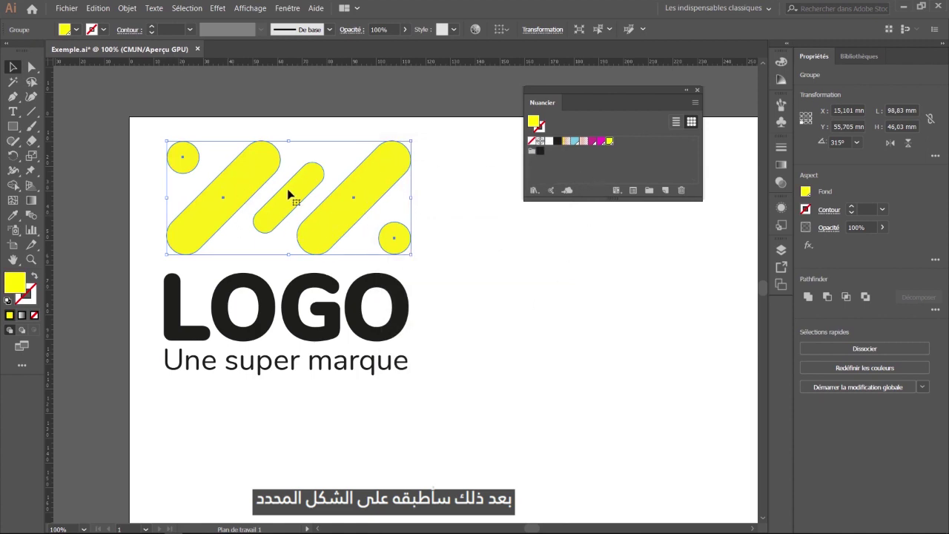
Step: Toggle the vernis group's visibility in the layer list to compare it with the original symbol beneath
left_click(781, 251)
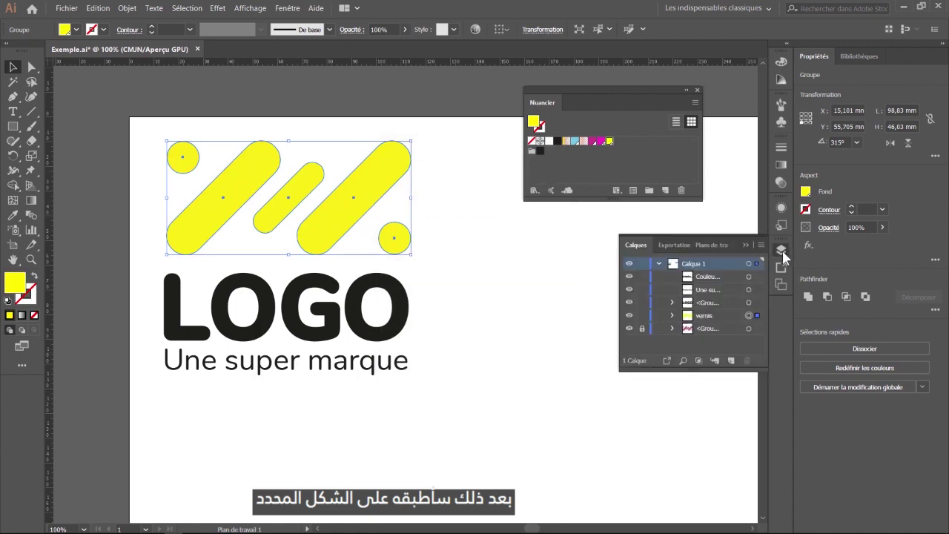
left_click(630, 315)
left_click(629, 315)
left_click(629, 316)
left_click(629, 316)
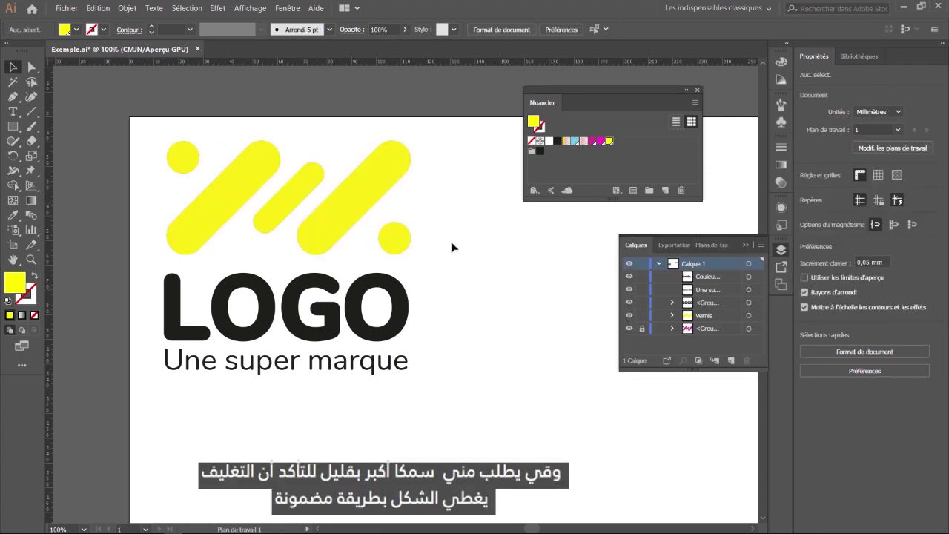
Step: Offset the paths of the yellow vernis symbol outward by 1 mm with a Pointe join
left_click(390, 173)
key("ctrl+plus")
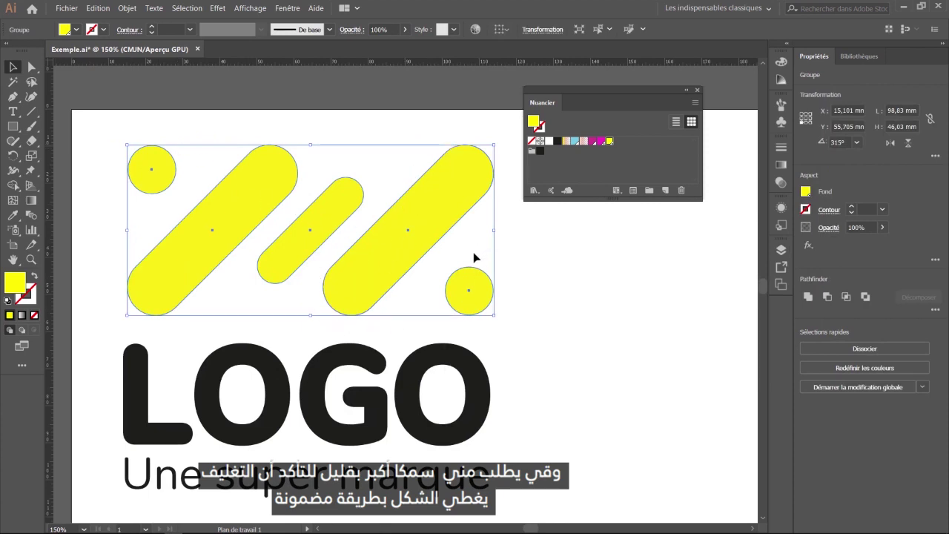
left_click(131, 12)
mouse_move(144, 236)
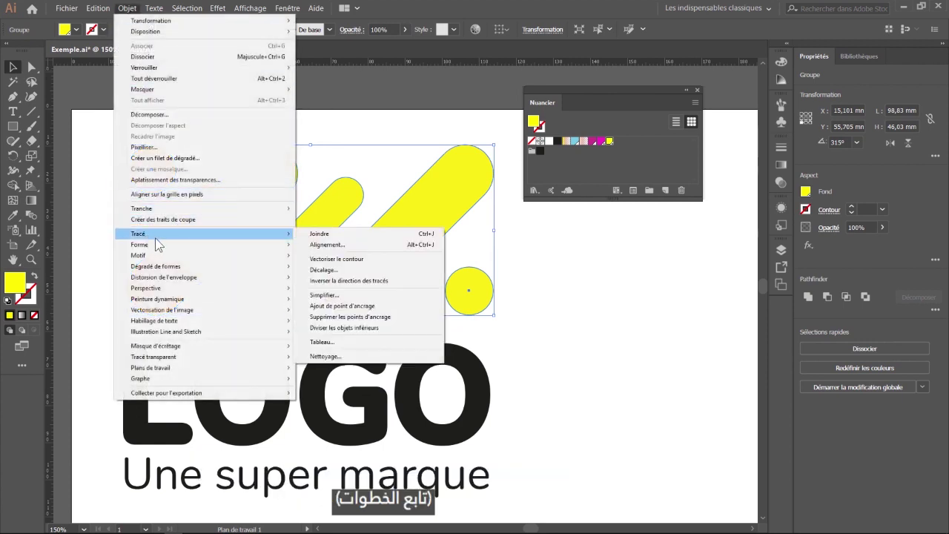
left_click(341, 270)
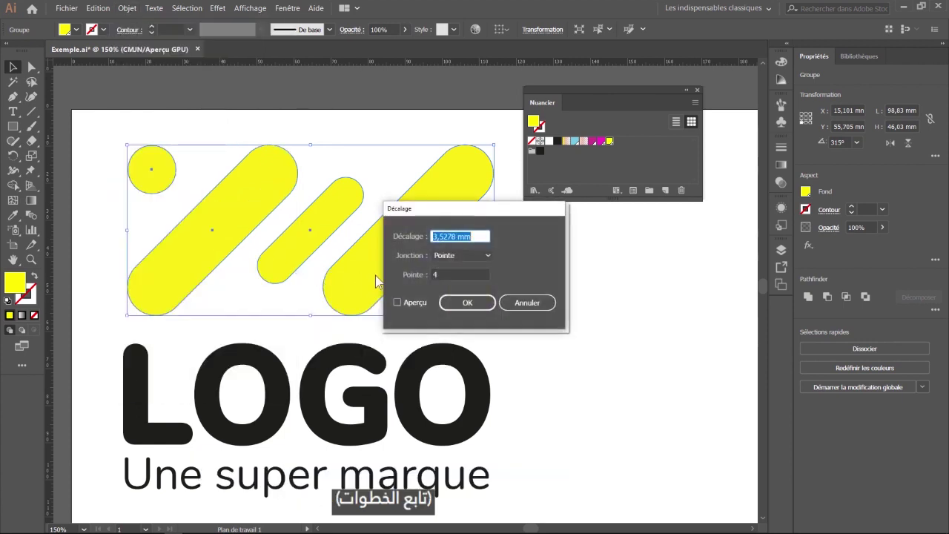
left_click(401, 302)
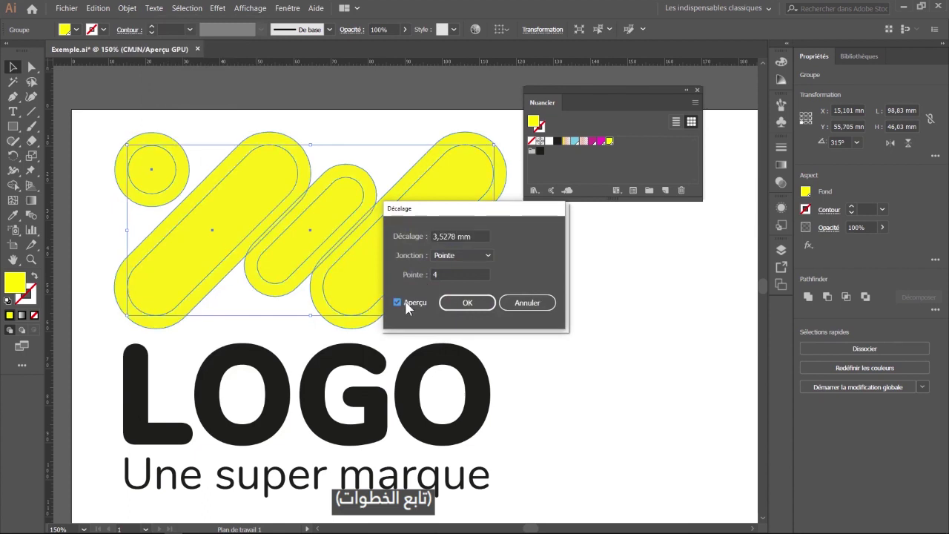
double_click(472, 235)
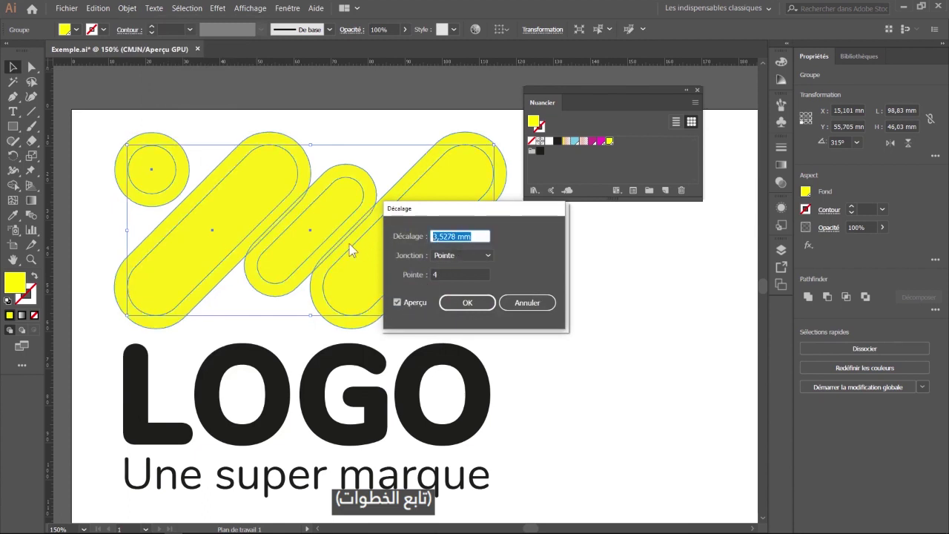
type("0")
key("Up")
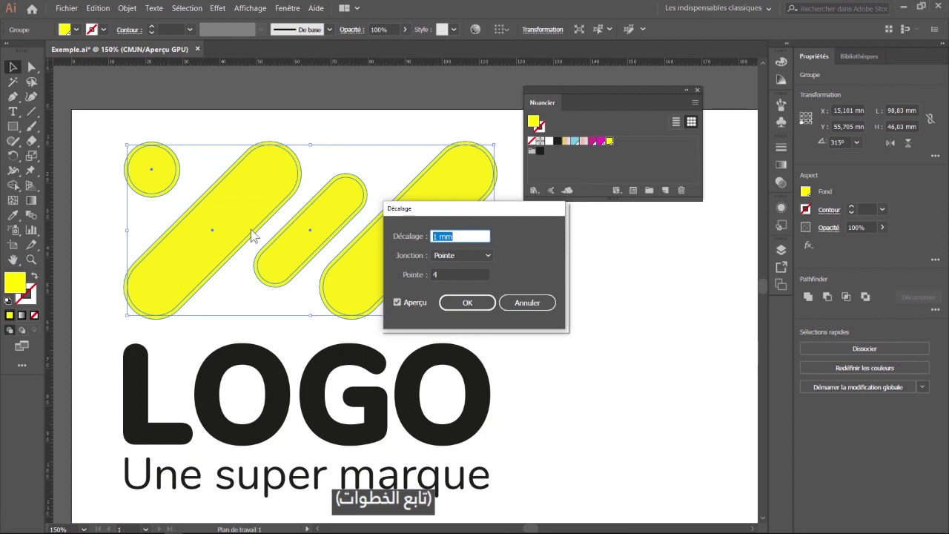
left_click(511, 304)
left_click(547, 302)
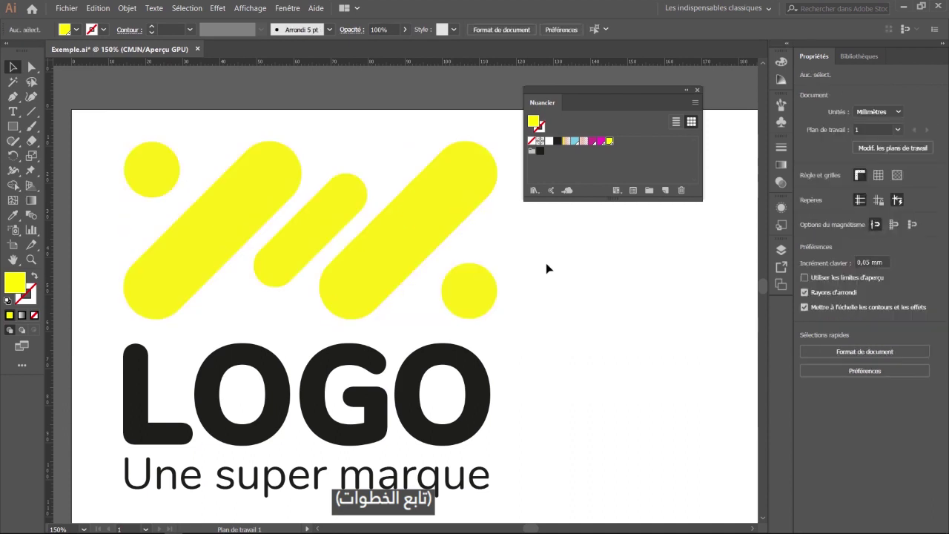
Step: Show the separations preview and enable the overprint preview (Aperçu de la surimpression)
left_click(294, 11)
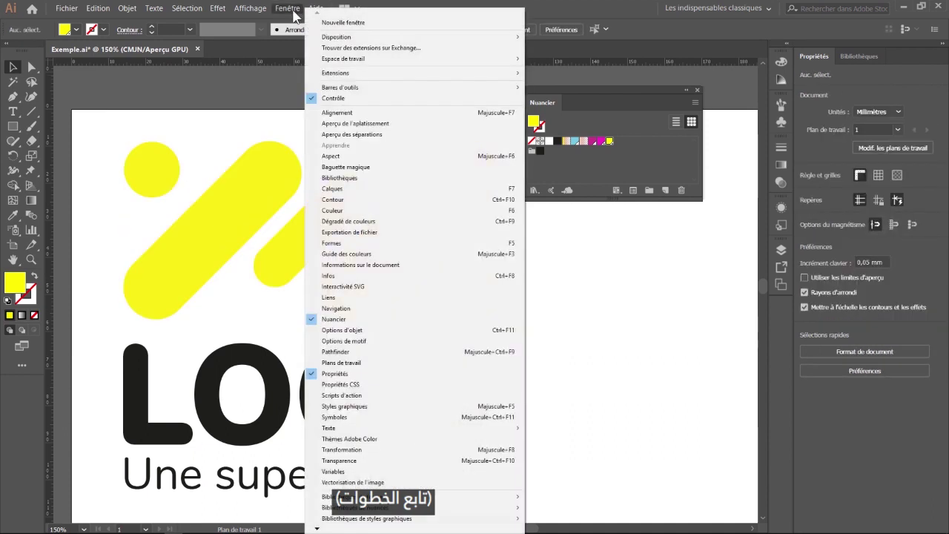
left_click(340, 135)
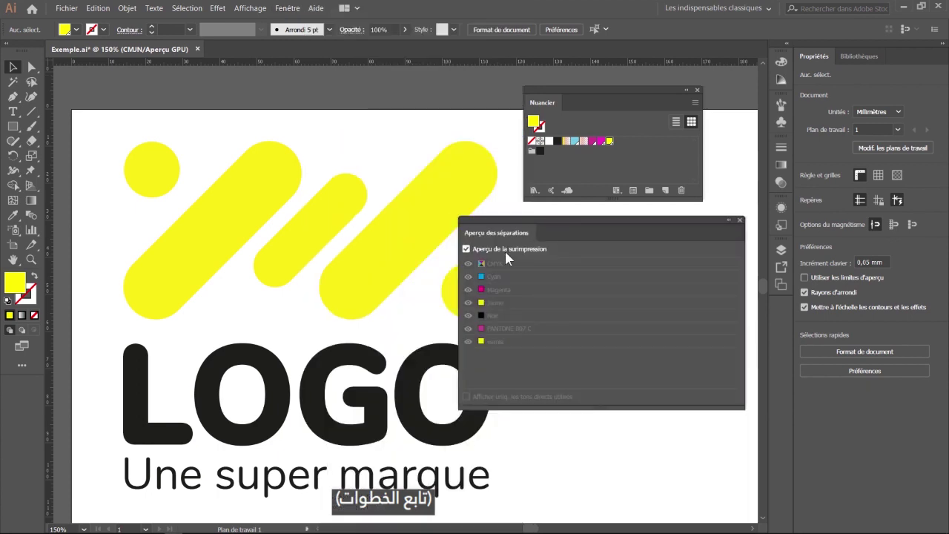
left_click_drag(550, 220, 620, 232)
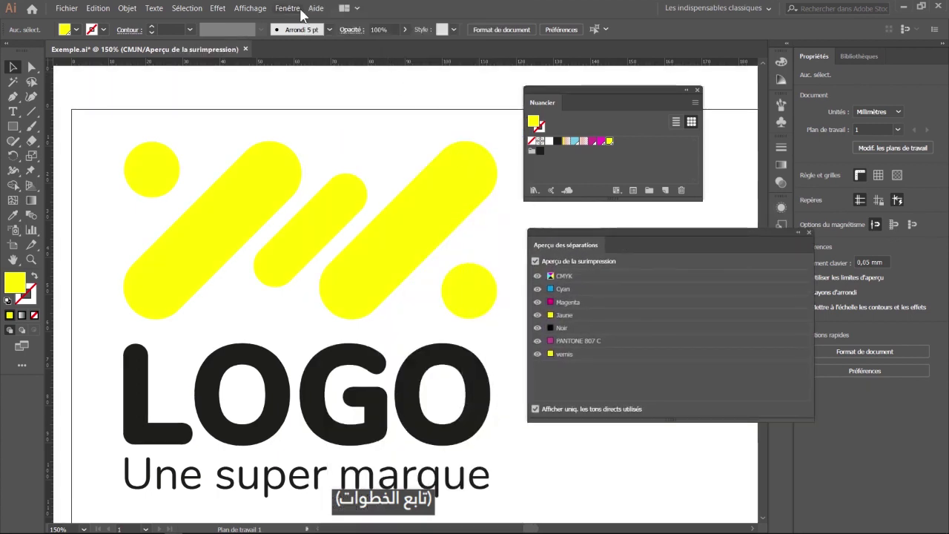
Step: Open the flattener preview (Aperçu de l'aplatissement) and refresh it to display the logo
left_click(295, 8)
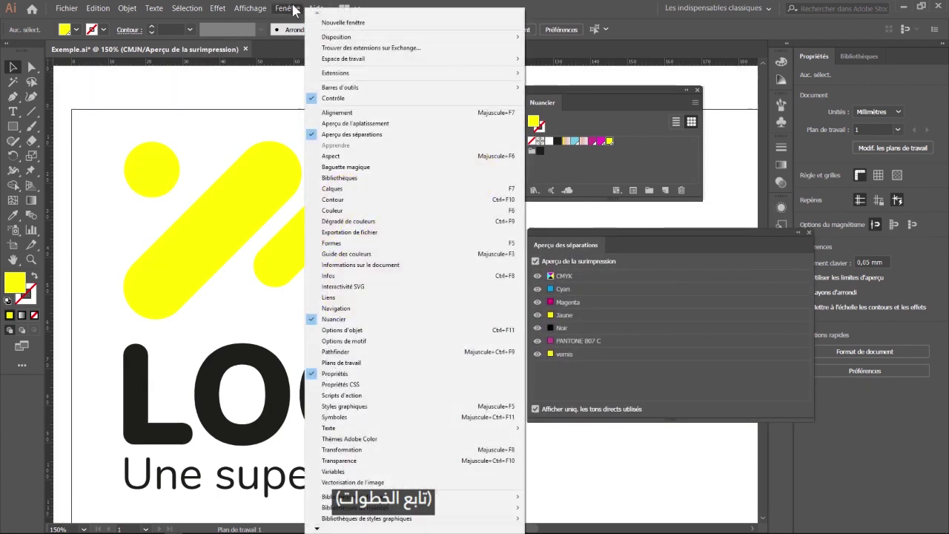
left_click(355, 124)
left_click(638, 101)
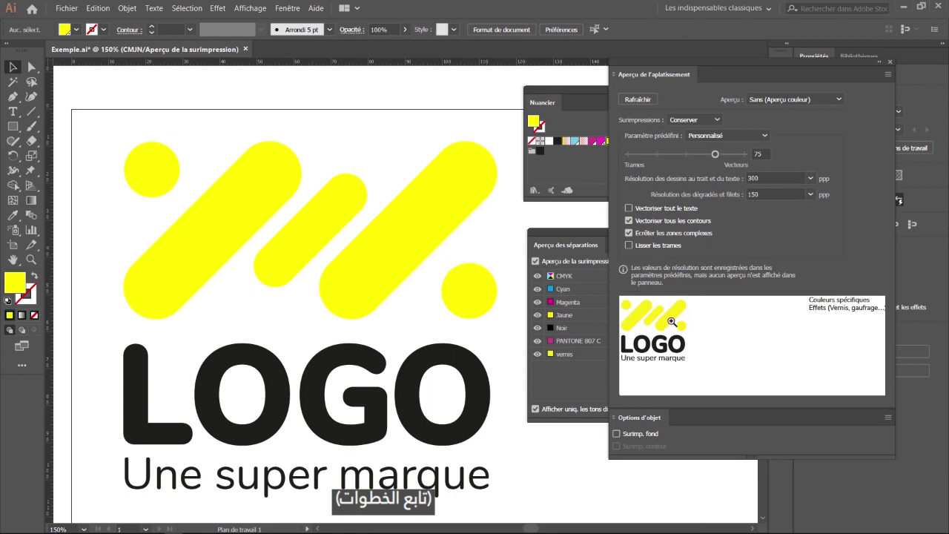
Step: Hide the vernis ink in the separations preview and refresh the flattener preview to check what lies beneath
left_click_drag(568, 231, 547, 231)
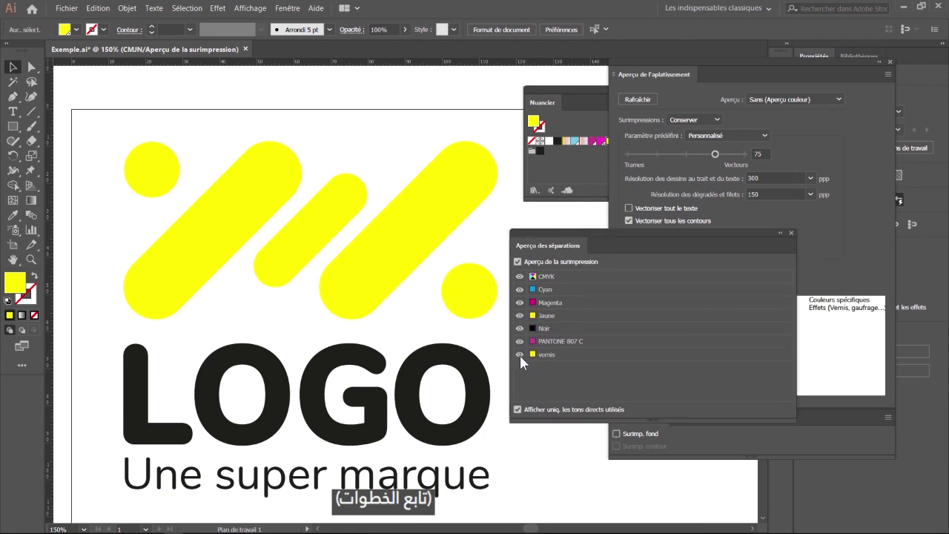
left_click(519, 354)
left_click_drag(624, 230, 435, 376)
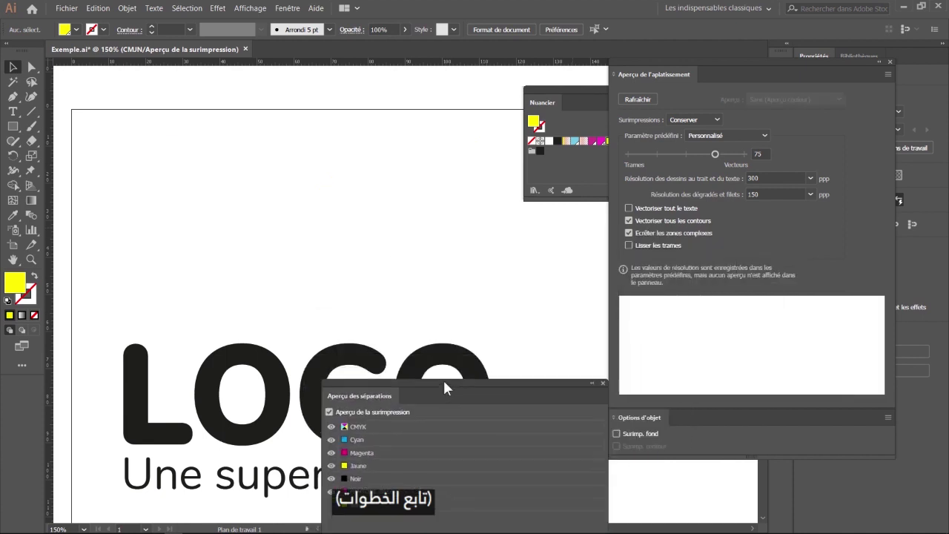
left_click(638, 98)
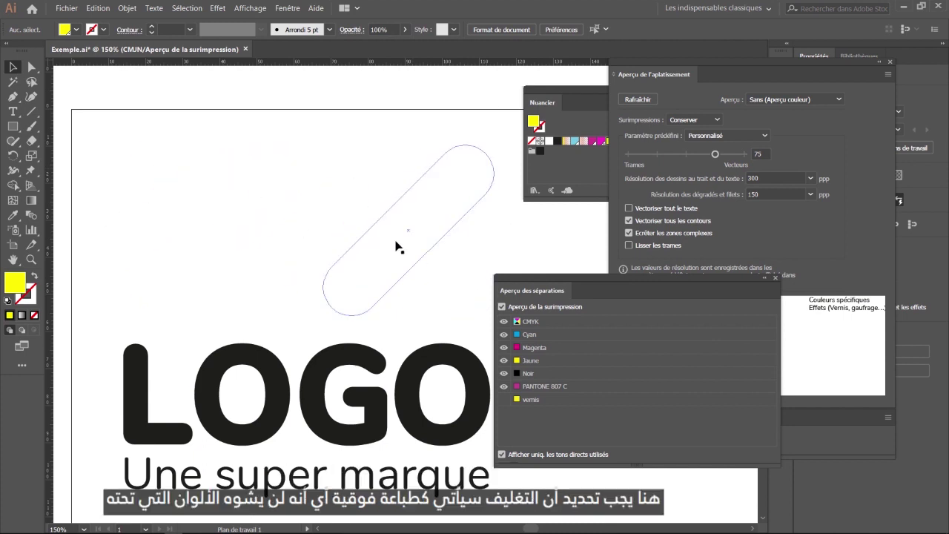
Step: Select the vernis group and enable fill overprint (Surimp. fond) for it
left_click_drag(583, 284, 382, 254)
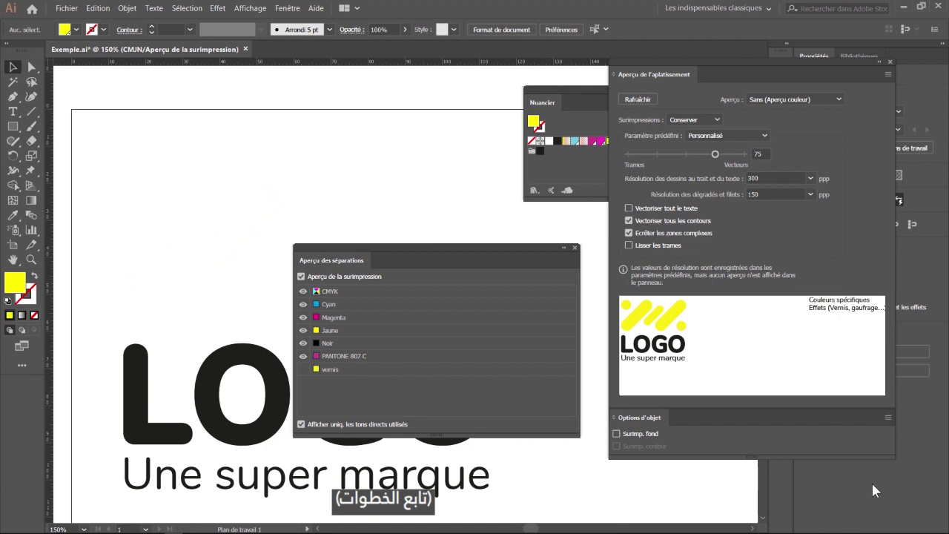
left_click_drag(715, 76, 501, 194)
left_click(781, 249)
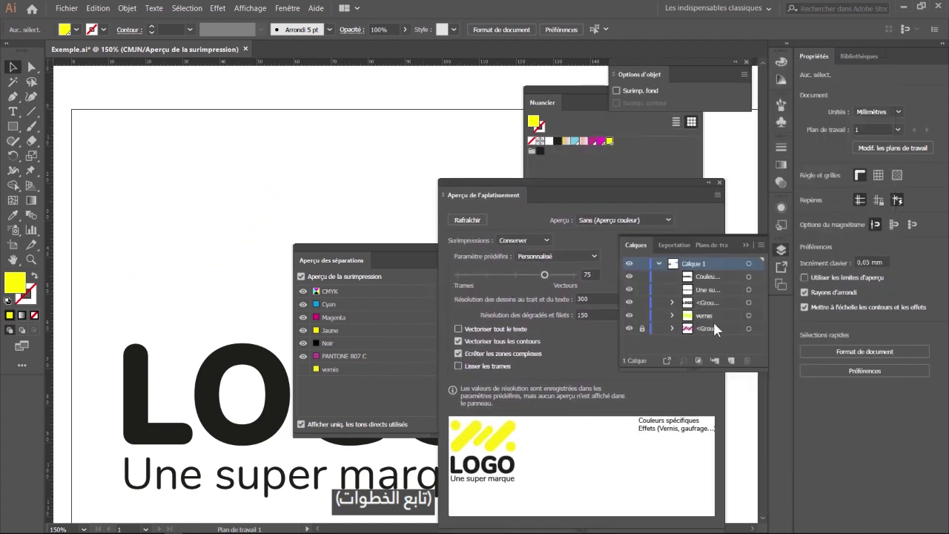
left_click(756, 315)
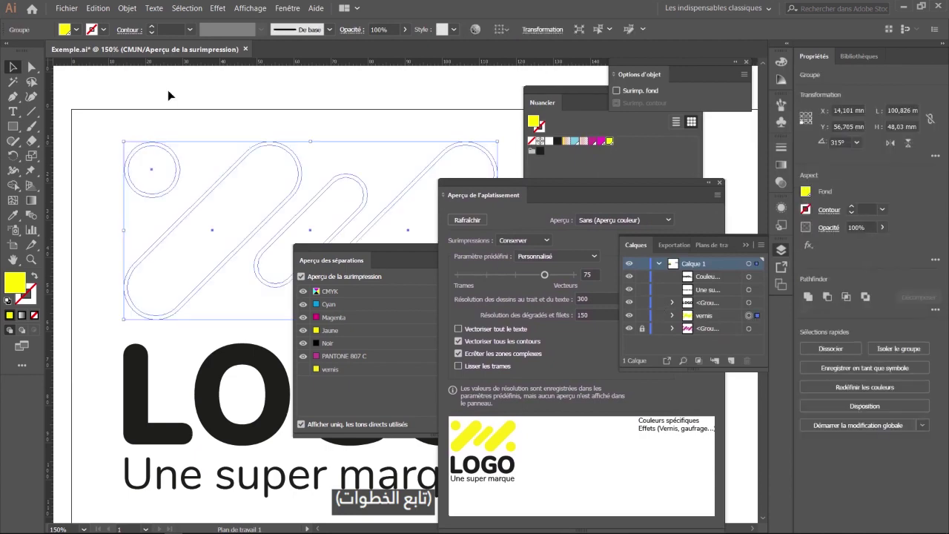
left_click(287, 8)
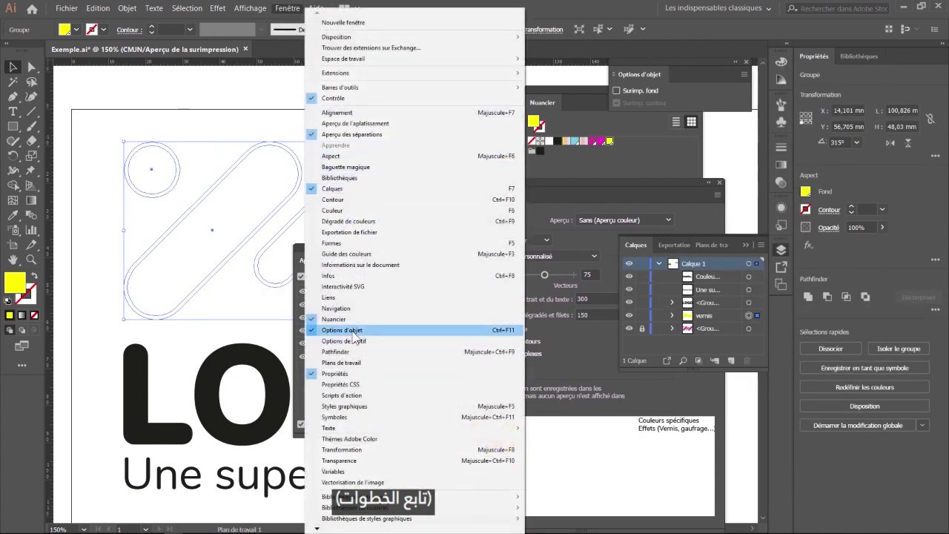
key("Escape")
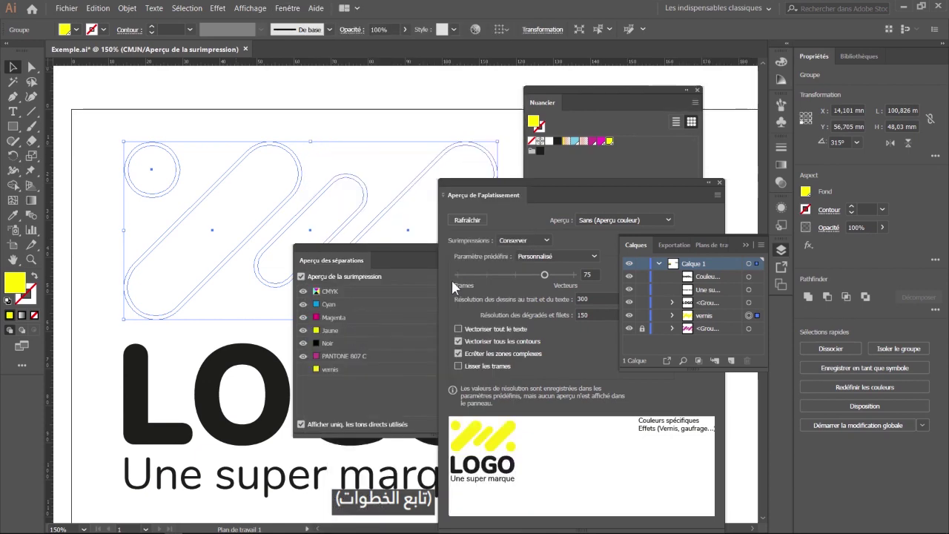
left_click(296, 9)
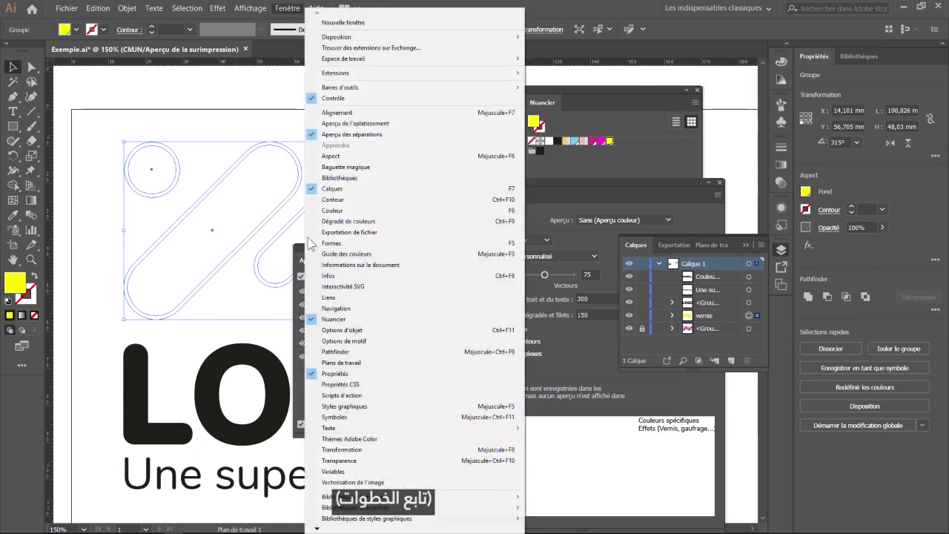
left_click(342, 330)
left_click(635, 74)
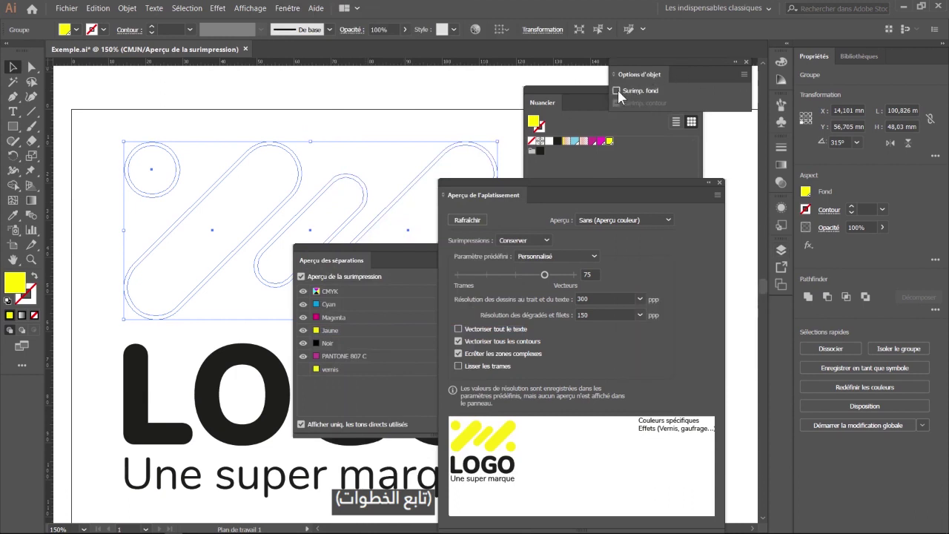
left_click(616, 90)
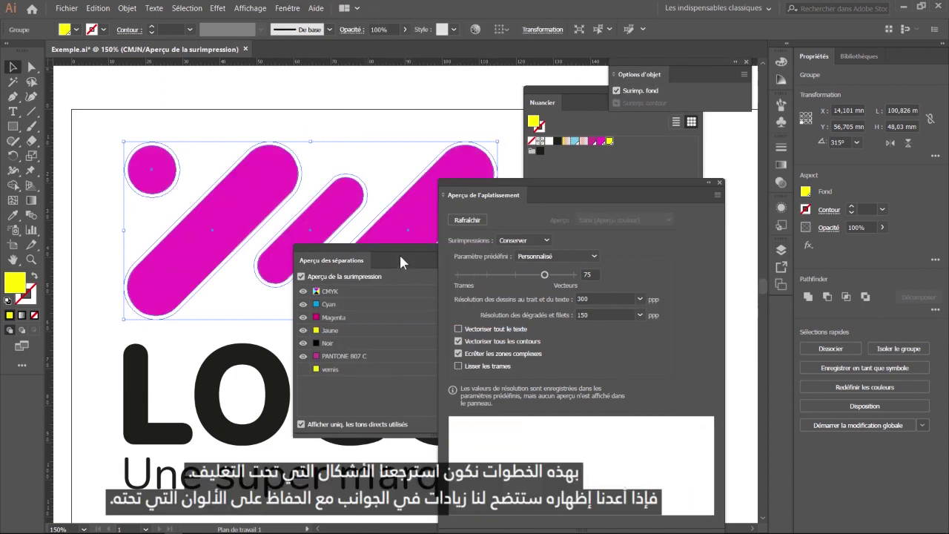
Step: Show the vernis ink again in the separations preview and inspect the varnish over the symbol with nothing selected
left_click_drag(545, 192, 630, 186)
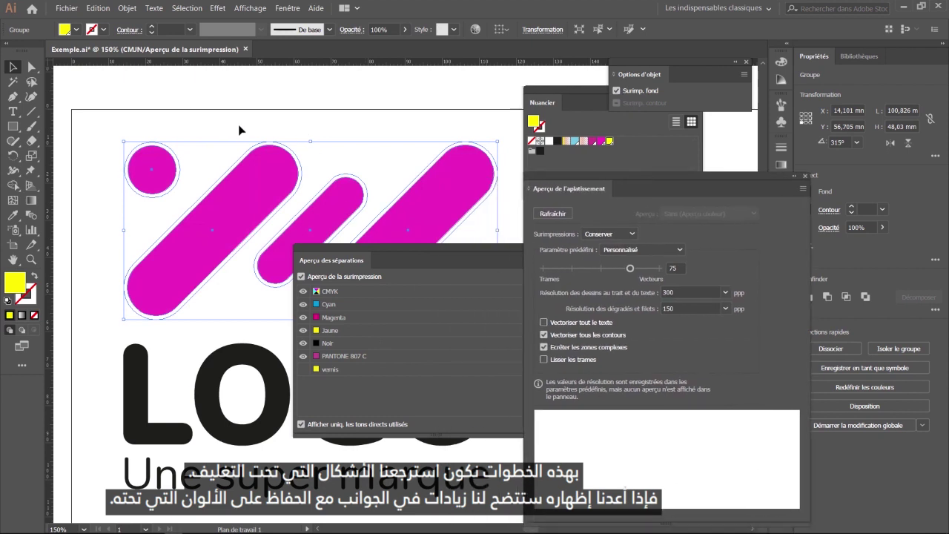
left_click(303, 370)
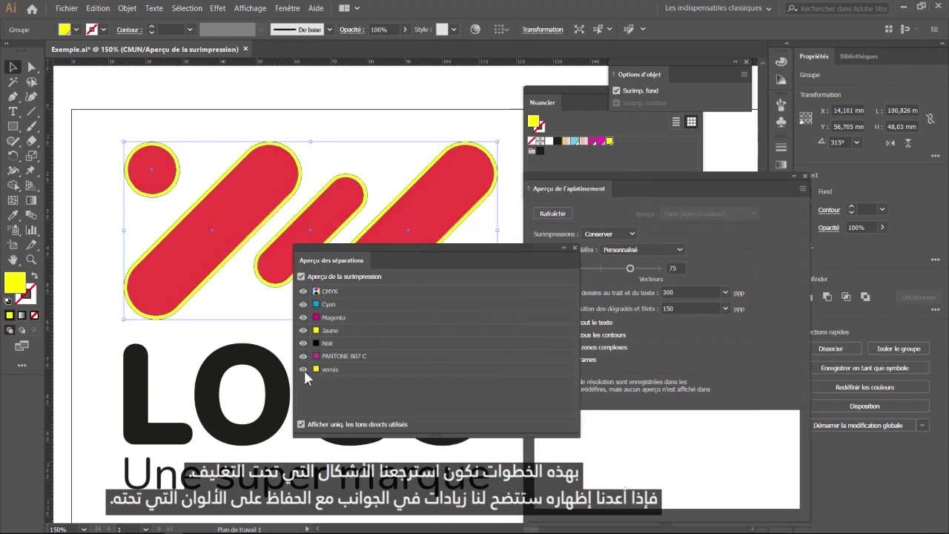
left_click_drag(425, 258, 467, 316)
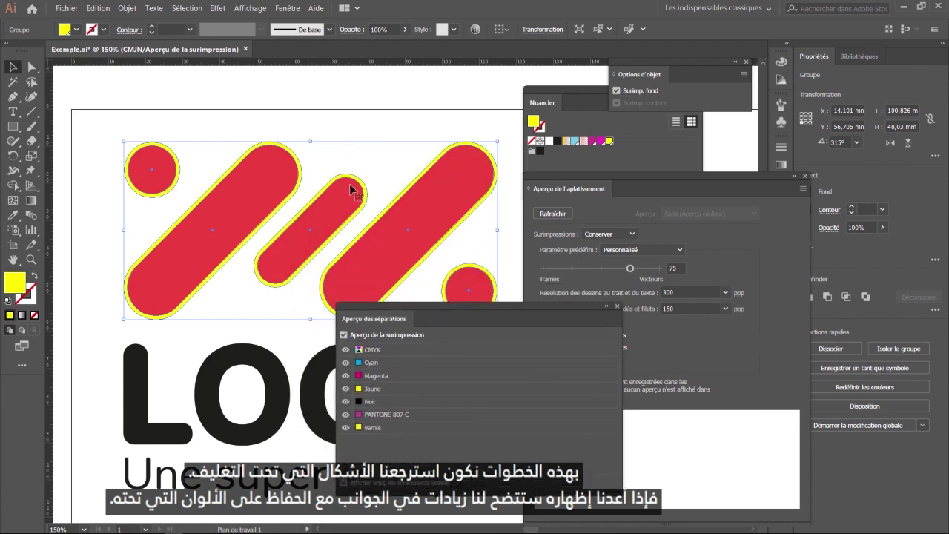
left_click_drag(481, 310, 566, 356)
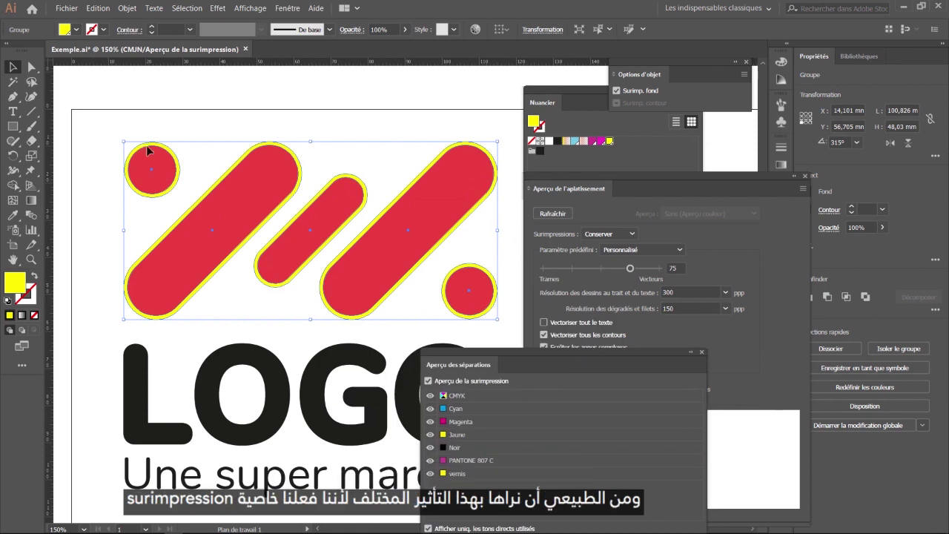
key("ctrl+shift+a")
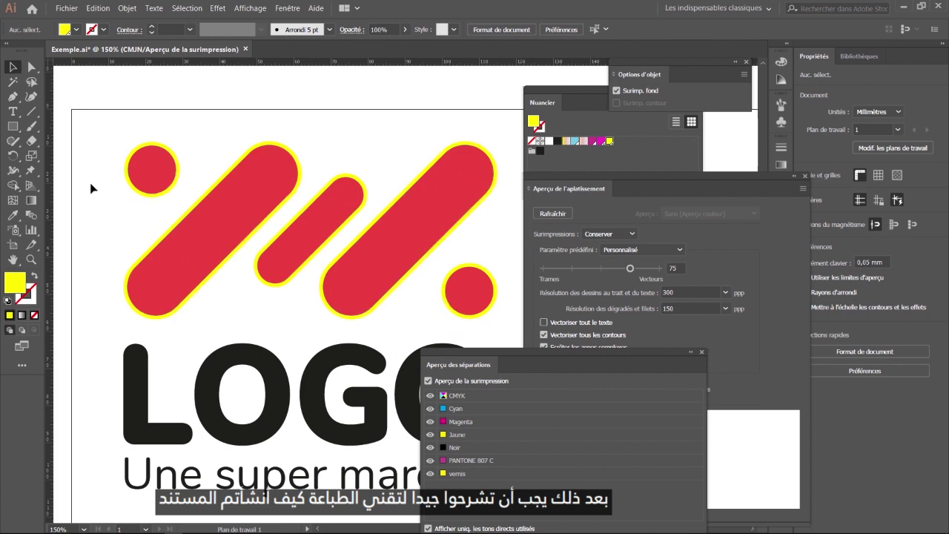
Step: Fill the vernis symbol group with the black swatch
left_click(409, 223)
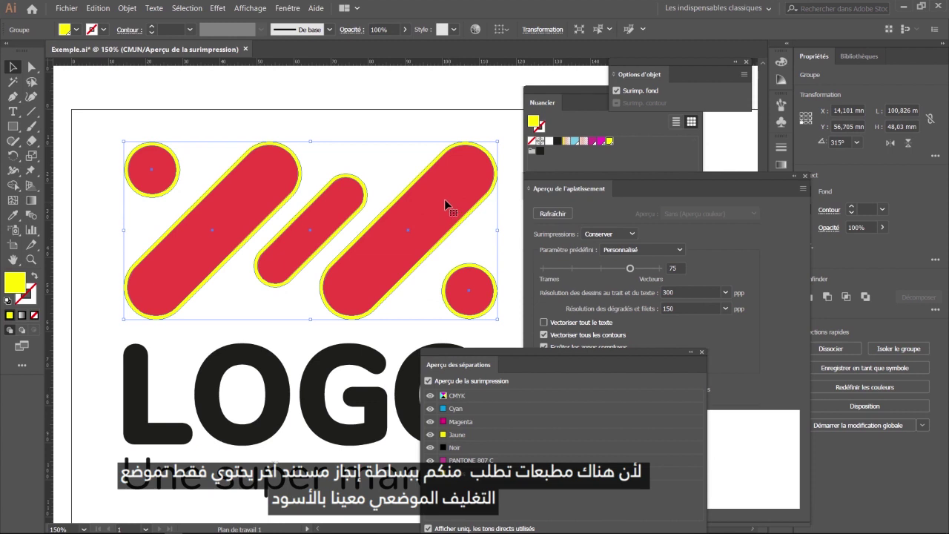
key("ctrl+minus")
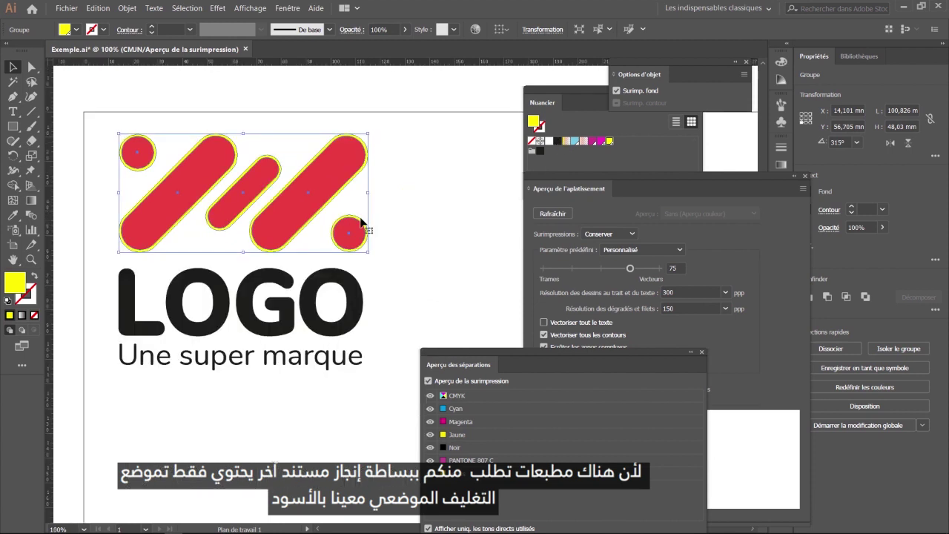
left_click(558, 145)
left_click(558, 146)
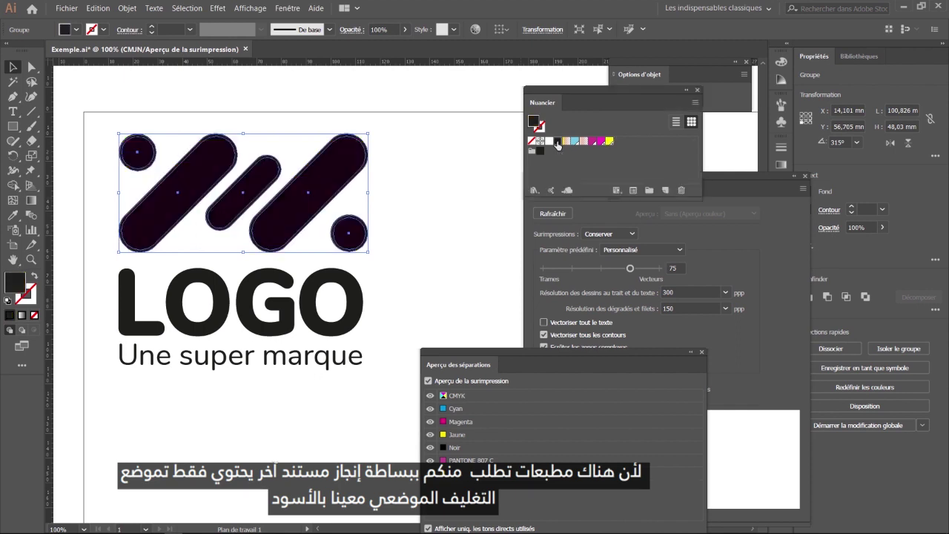
left_click(338, 307)
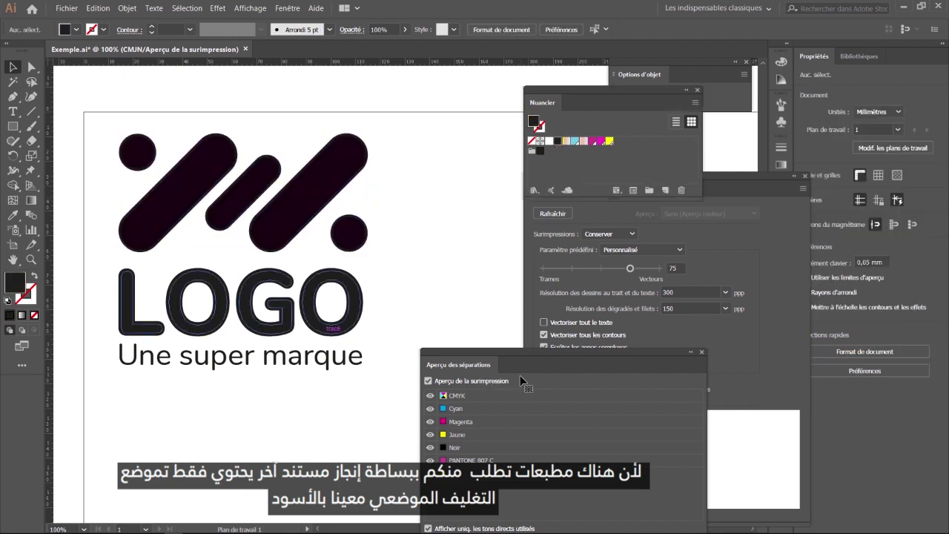
Step: Hide every object in Calque 1 except the vernis group so that only the black varnish shape shows
left_click_drag(774, 177, 719, 260)
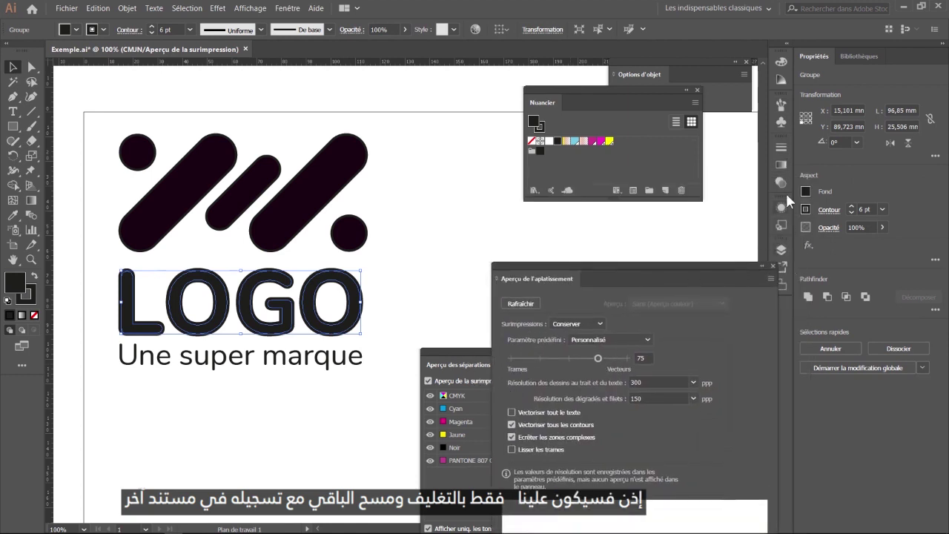
left_click(781, 249)
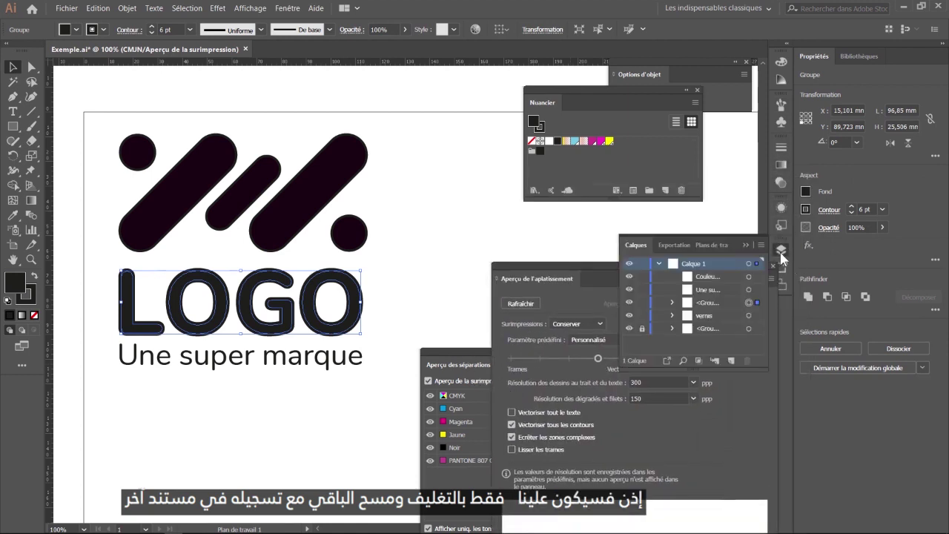
left_click(630, 315)
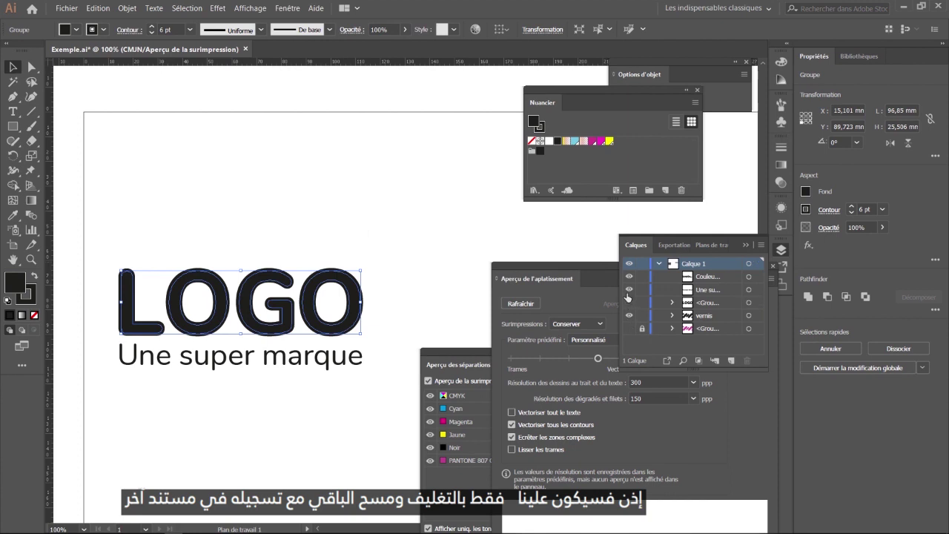
left_click_drag(630, 296, 628, 281)
key("ctrl+minus")
key("ctrl+minus")
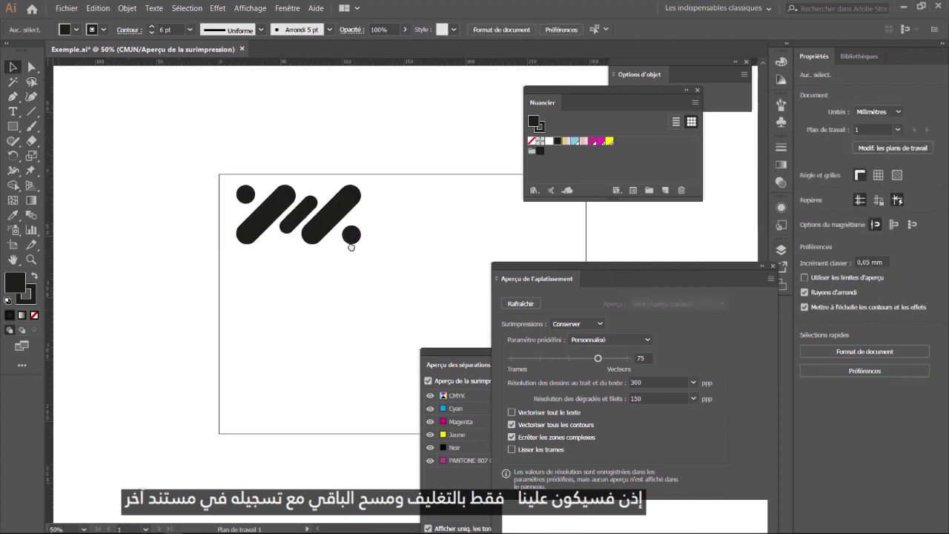
left_click_drag(364, 257, 265, 208)
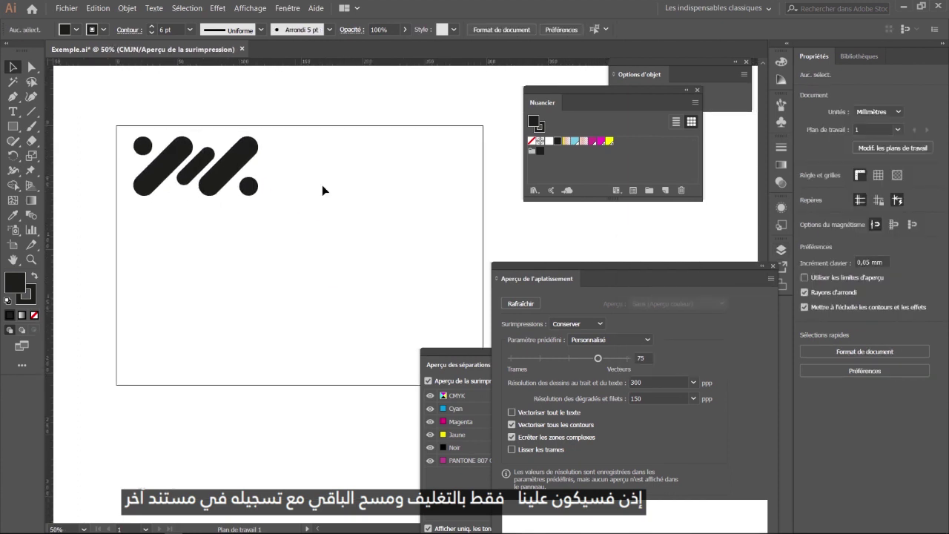
key("ctrl+plus")
left_click_drag(322, 220, 411, 276)
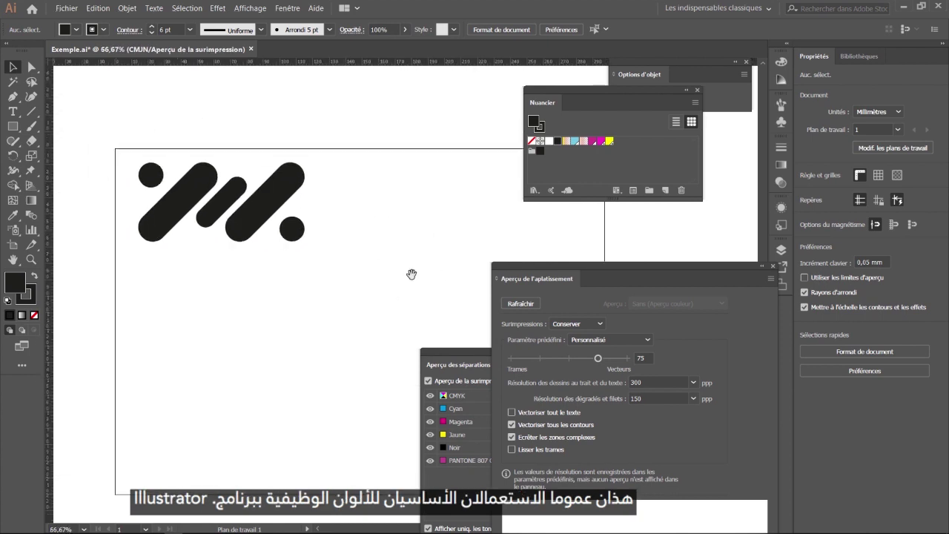